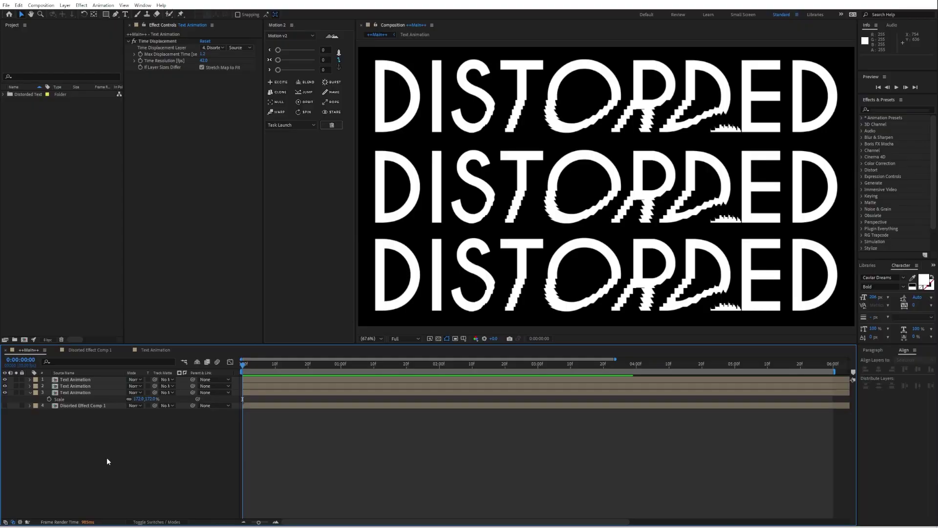
# Create the 1920×1080, 30 fps, 10-second Main comp and start typing the DISTORDED text layer
pyautogui.hotkey('ctrl', 'k')
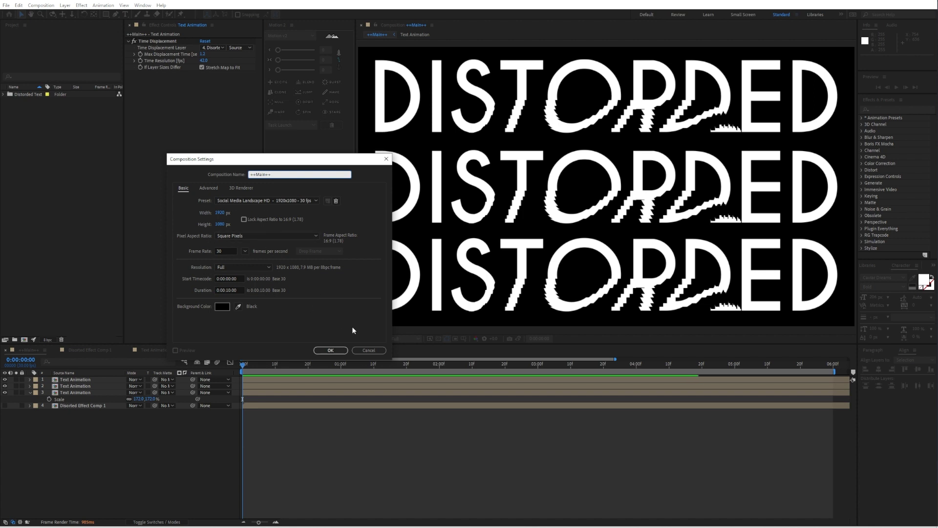
pyautogui.click(330, 351)
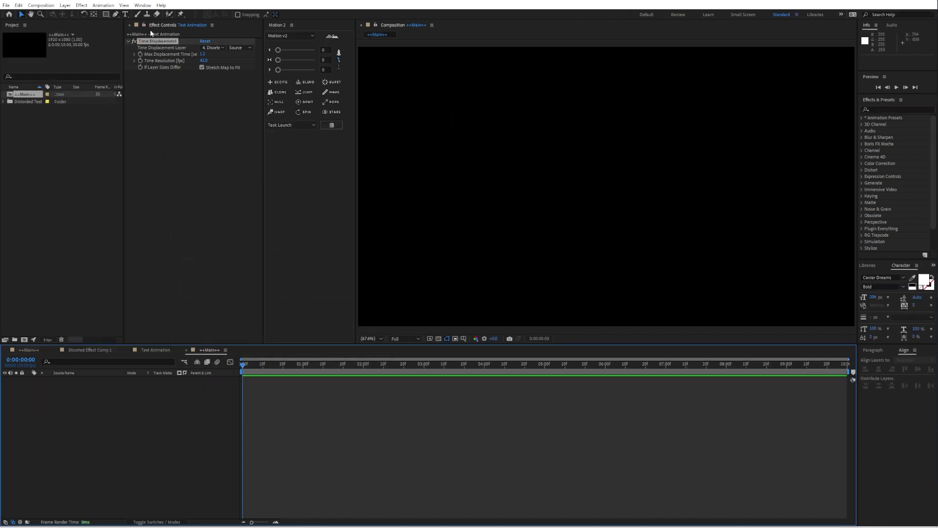
pyautogui.click(126, 15)
pyautogui.click(517, 187)
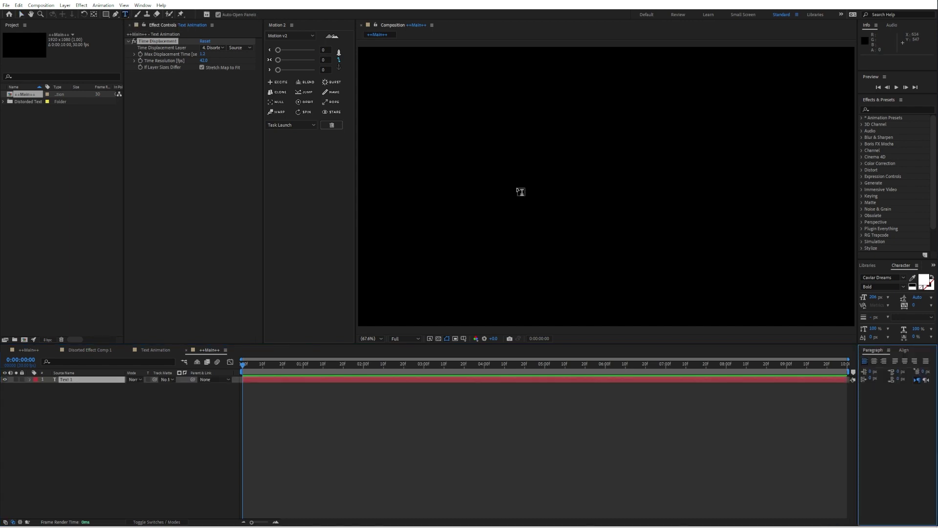
pyautogui.write('Dist')
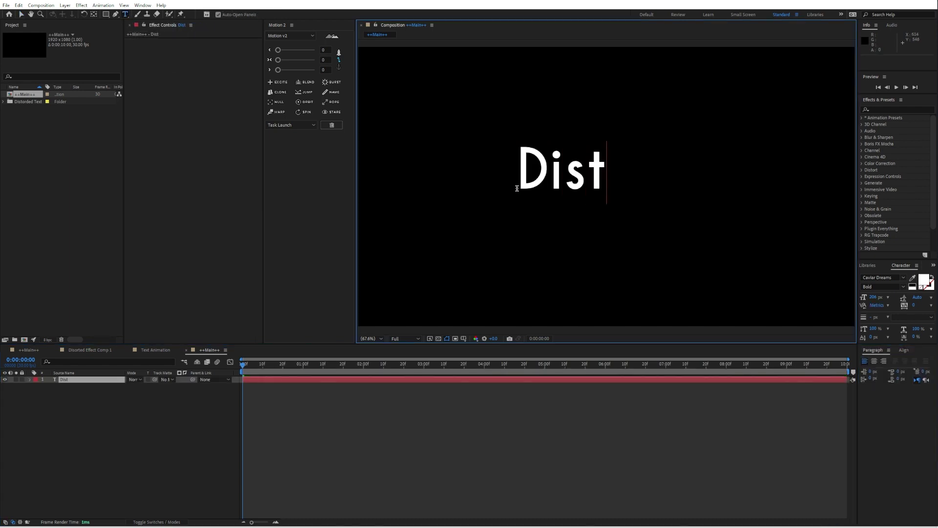
pyautogui.press('BackSpace')
pyautogui.press('BackSpace')
pyautogui.press('BackSpace')
pyautogui.write('ISTORED')
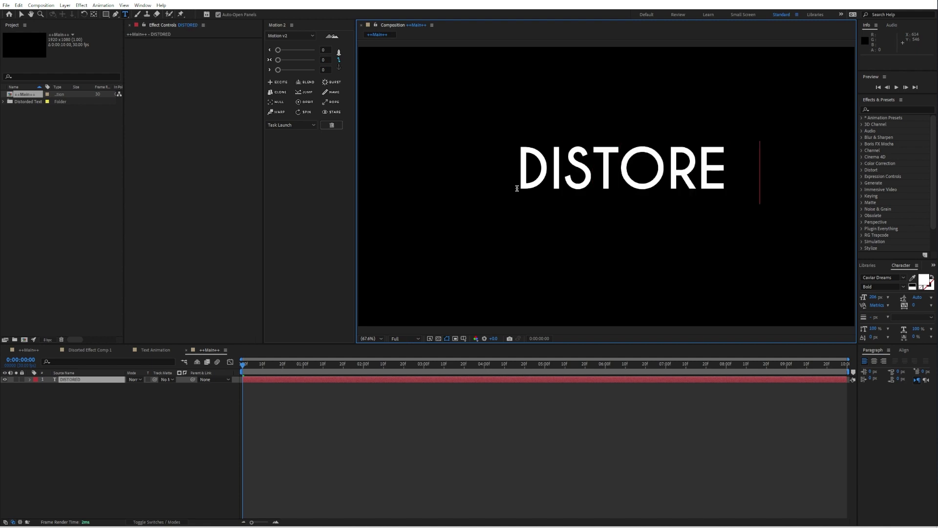
pyautogui.press('BackSpace')
pyautogui.press('BackSpace')
# Finish typing DISTORDED and centre it horizontally and vertically in the comp
pyautogui.write('DED')
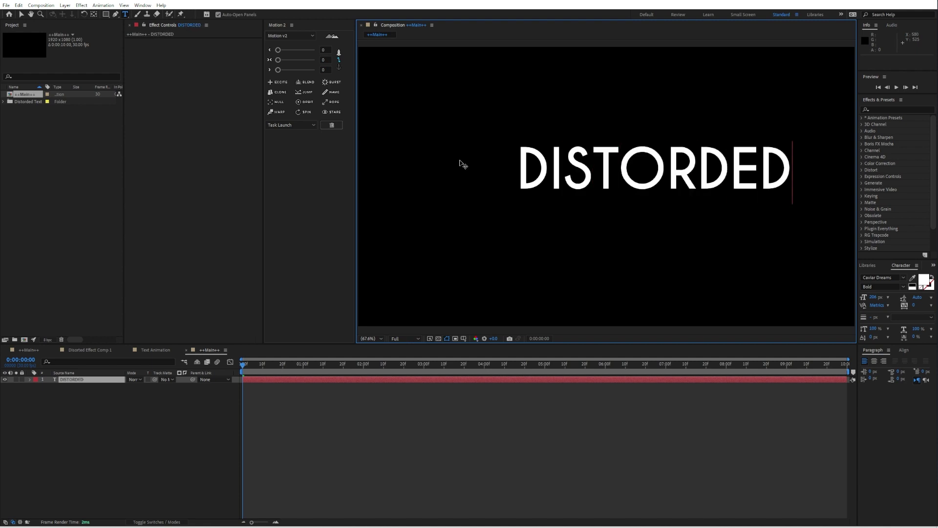
pyautogui.click(21, 15)
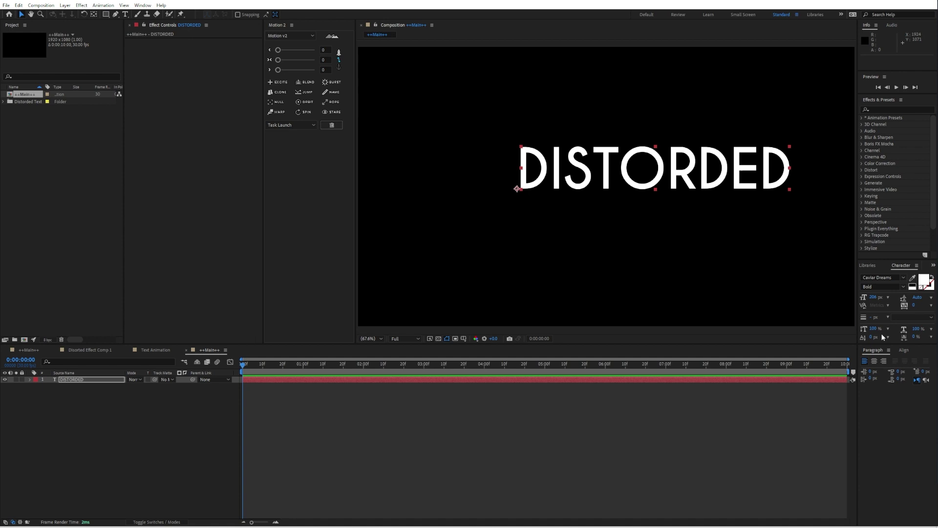
pyautogui.click(903, 349)
pyautogui.click(878, 370)
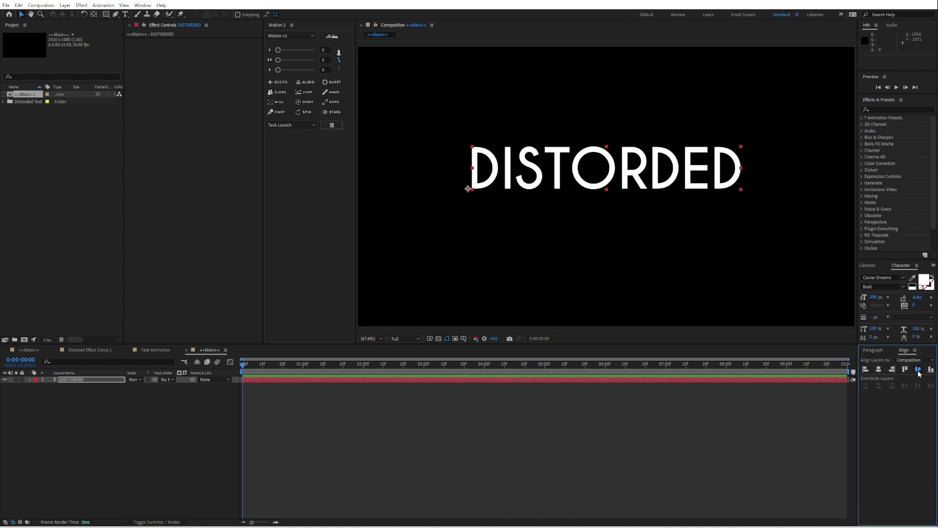
pyautogui.click(918, 369)
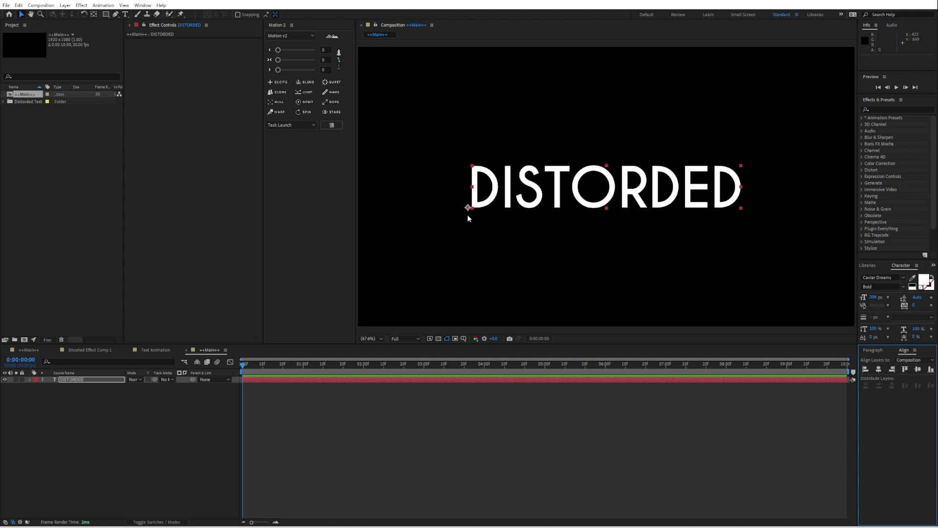
# Move the text layer's anchor point to its left-middle edge with Pan Behind
pyautogui.press('y')
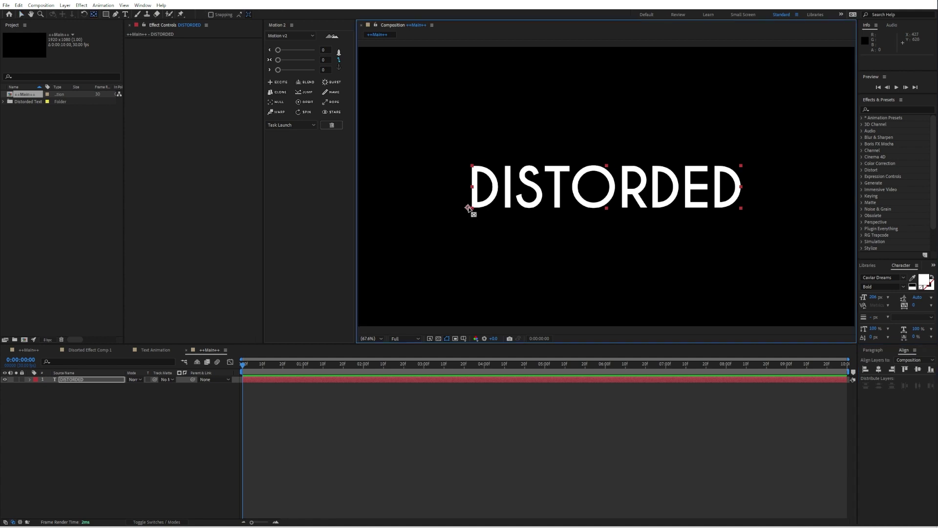
pyautogui.moveTo(469, 209); pyautogui.dragTo(472, 187)
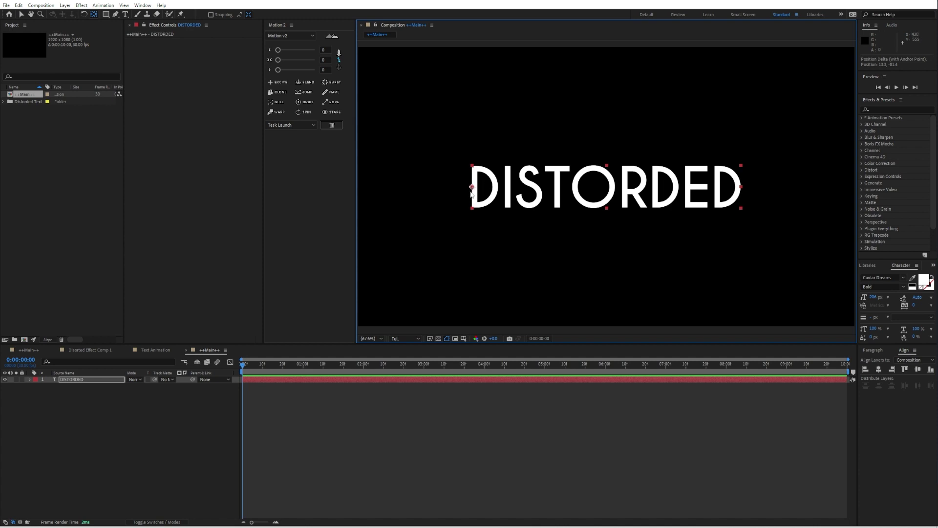
pyautogui.press('v')
pyautogui.click(91, 380)
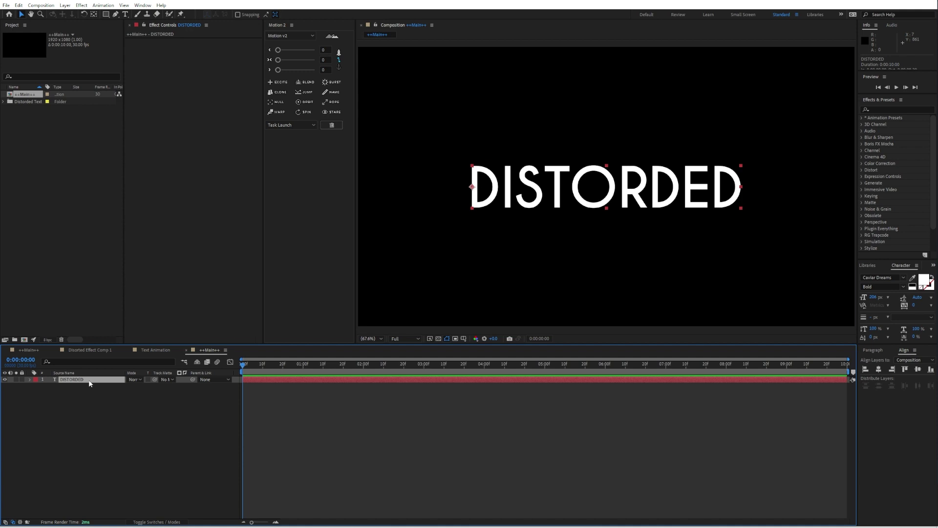
# Keyframe Scale width from 100 to 0 at 2 s and trim the layer there
pyautogui.press('s')
pyautogui.click(49, 386)
pyautogui.click(364, 367)
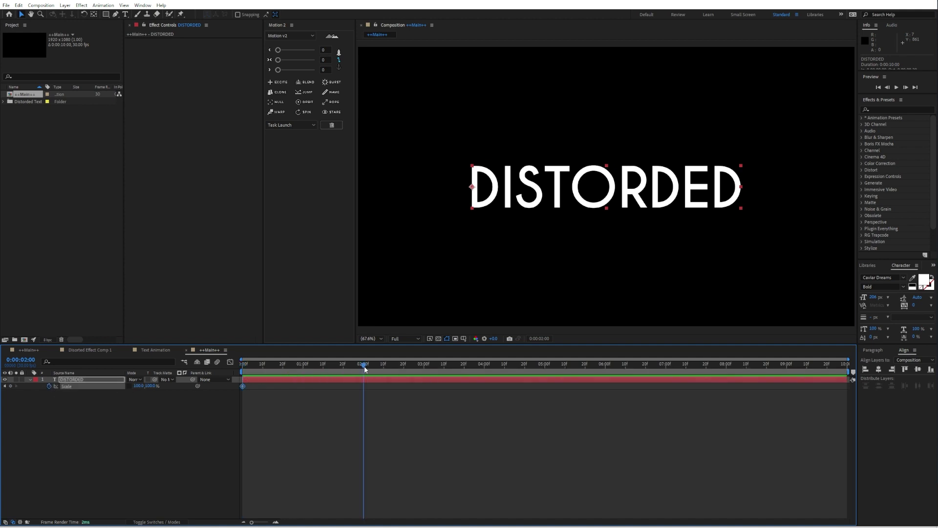
pyautogui.click(139, 386)
pyautogui.write('0')
pyautogui.press('Return')
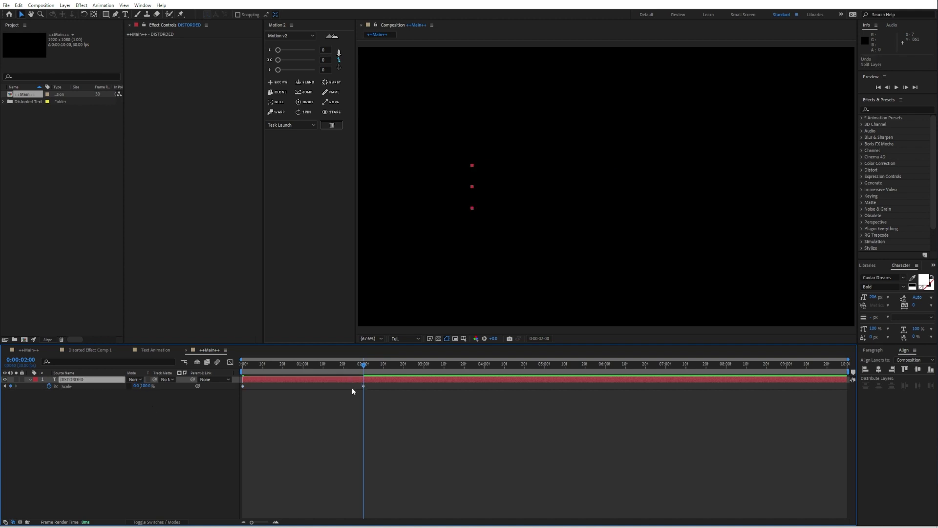
pyautogui.hotkey('alt', ']')
pyautogui.press('F2')
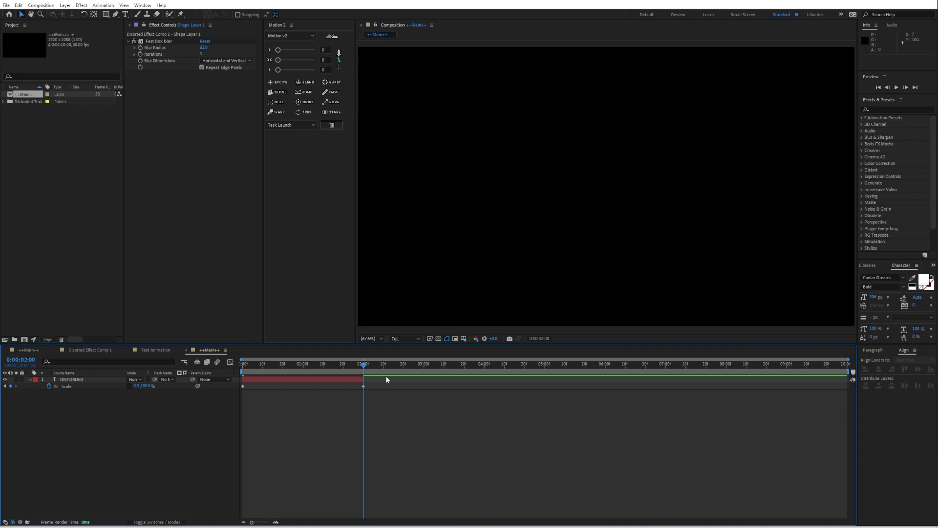
pyautogui.moveTo(246, 365); pyautogui.dragTo(360, 373)
pyautogui.press('Home')
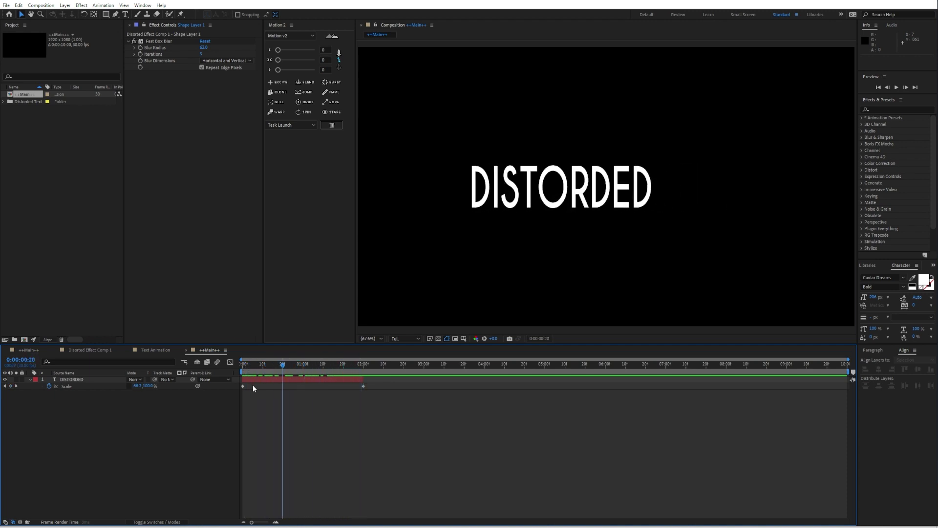
# Duplicate the DISTORDED layer and move the copy's anchor point to its right edge
pyautogui.click(272, 379)
pyautogui.click(273, 379)
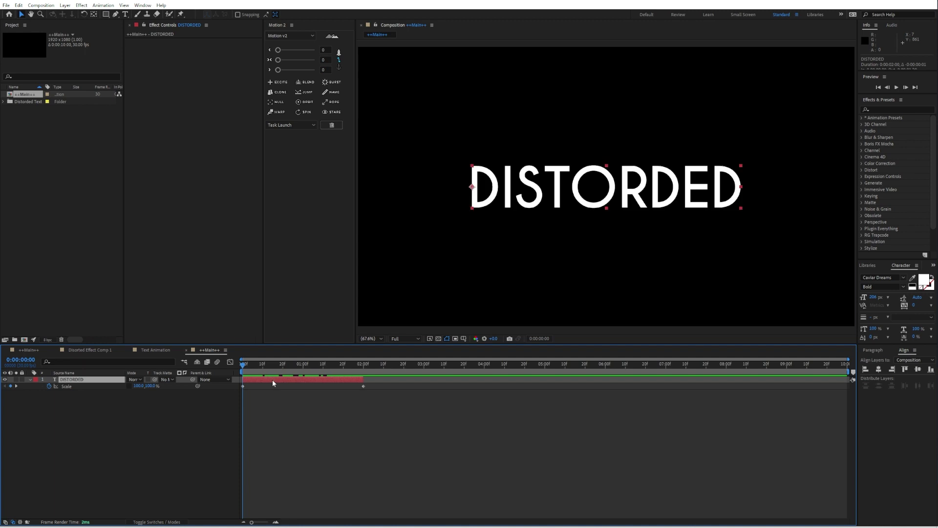
pyautogui.hotkey('ctrl', 'd')
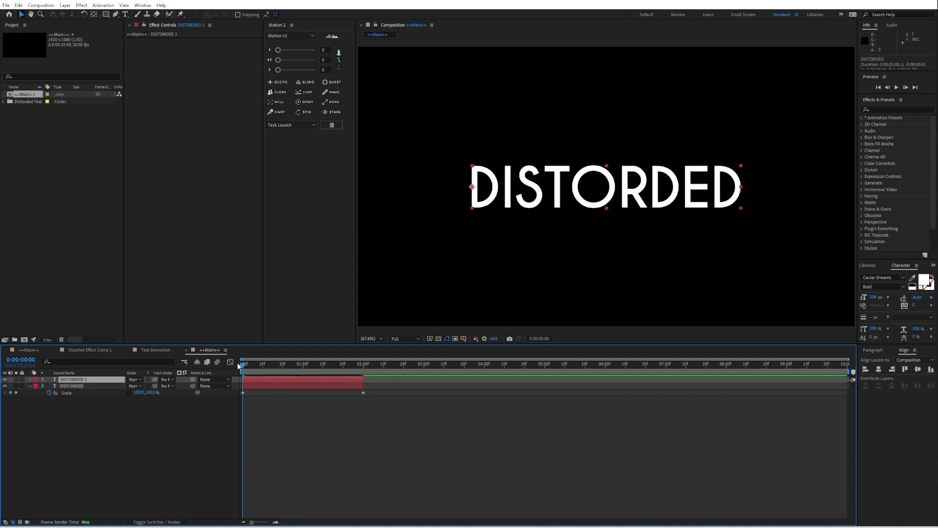
pyautogui.press('y')
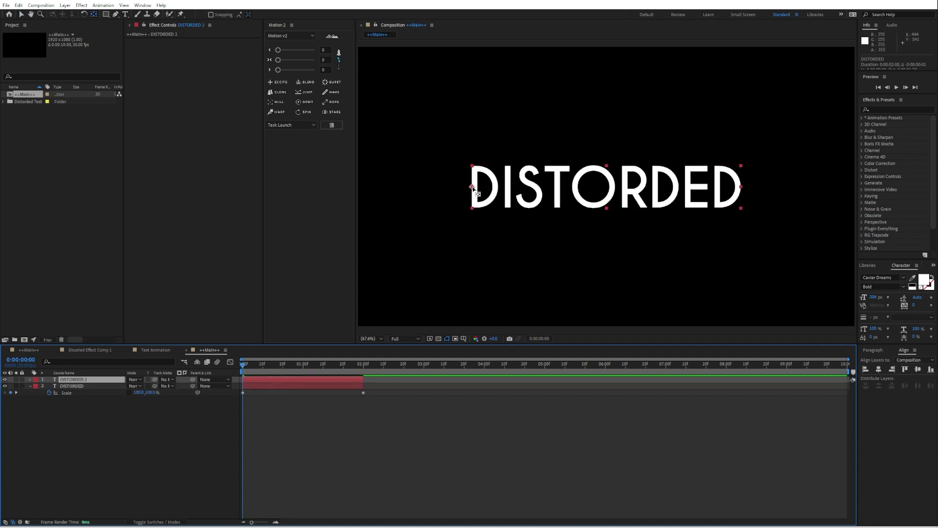
pyautogui.moveTo(471, 187); pyautogui.dragTo(741, 187)
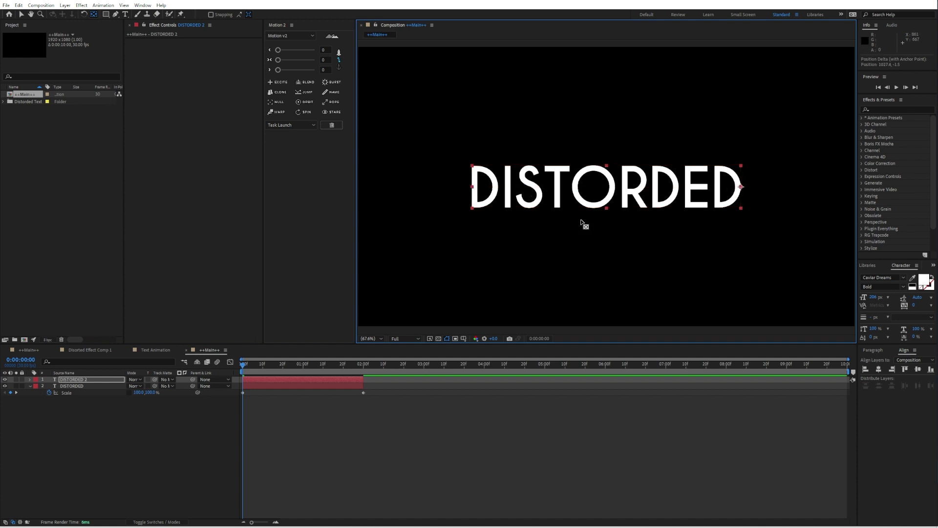
pyautogui.press('v')
# Time-reverse both Scale keyframes on the DISTORDED 2 copy
pyautogui.press('u')
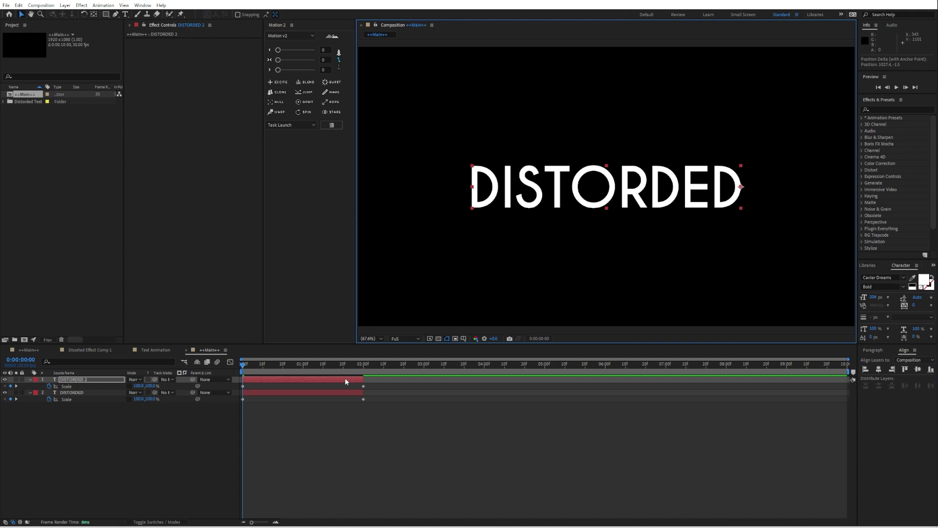
pyautogui.click(366, 386)
pyautogui.moveTo(350, 388); pyautogui.dragTo(240, 388)
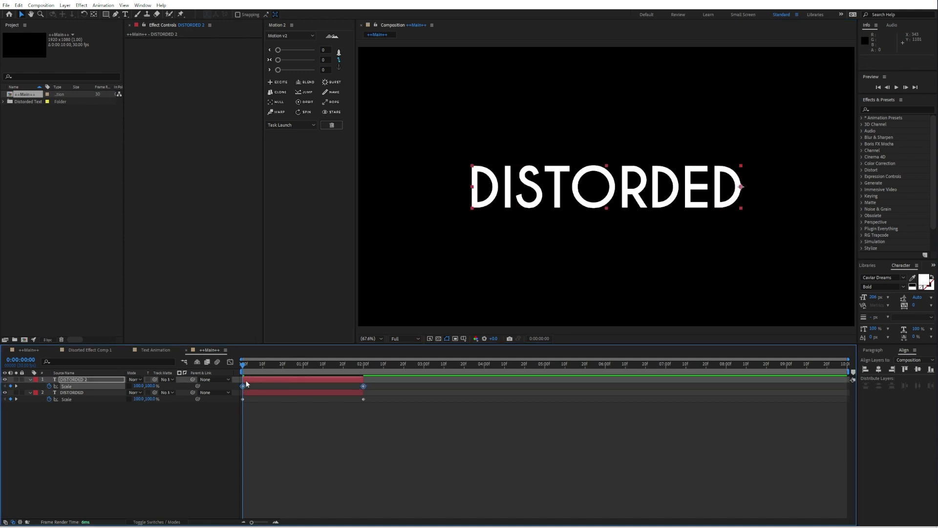
pyautogui.rightClick(243, 385)
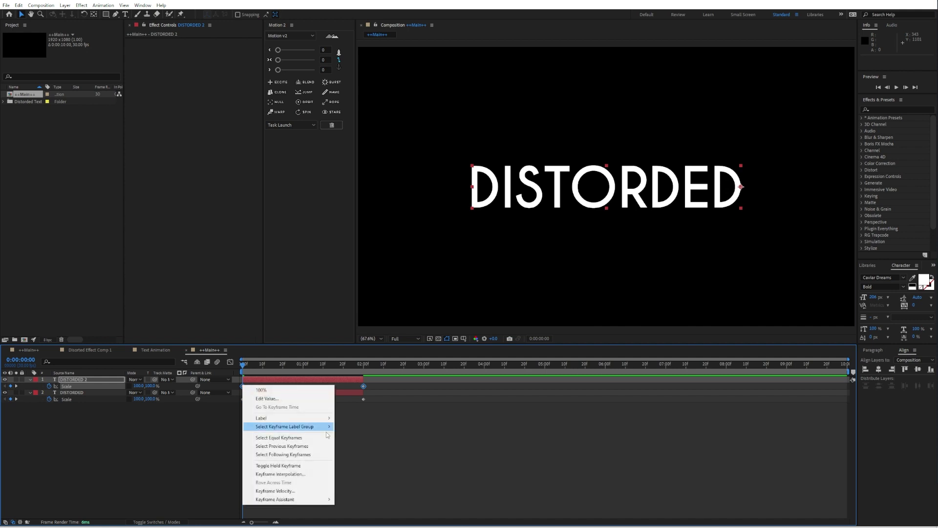
pyautogui.moveTo(313, 499)
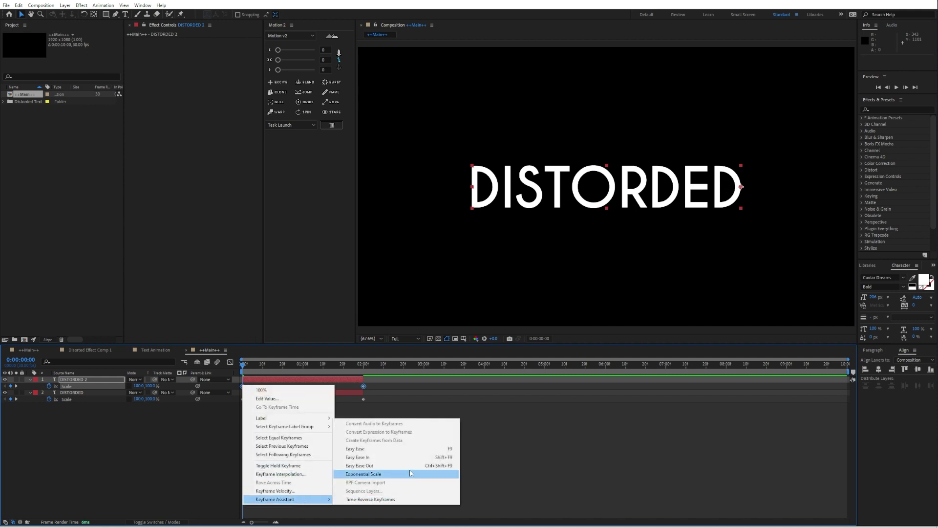
pyautogui.click(386, 499)
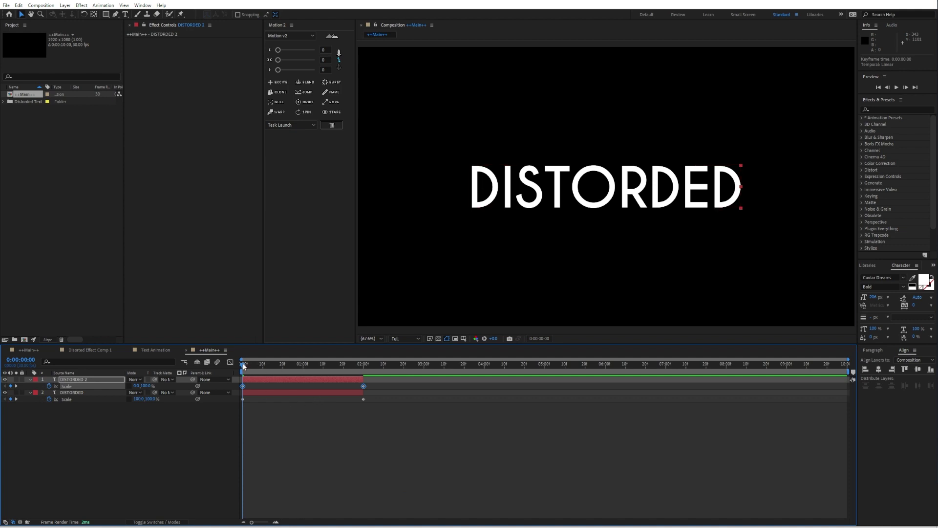
# Preview the two-layer animation, then reselect the original DISTORDED layer
pyautogui.press('space')
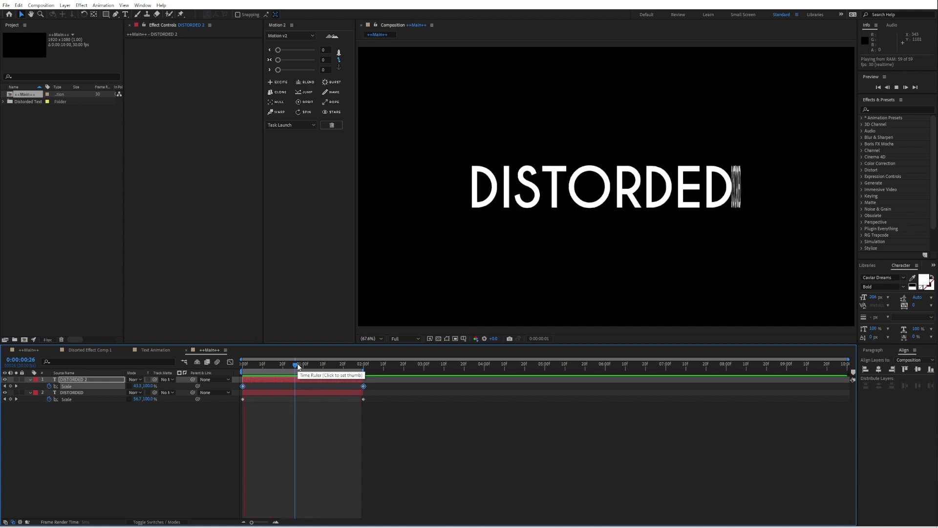
pyautogui.press('space')
pyautogui.click(130, 424)
pyautogui.click(84, 391)
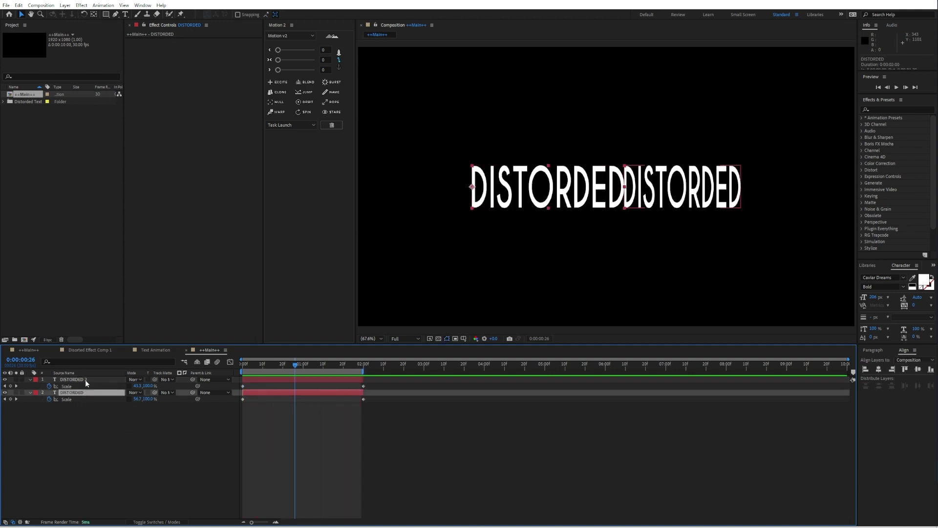
# Pre-compose DISTORDED and DISTORDED 2 together into a comp named 'Text Animation'
pyautogui.keyDown('shift'); pyautogui.click(85, 379); pyautogui.keyUp('shift')
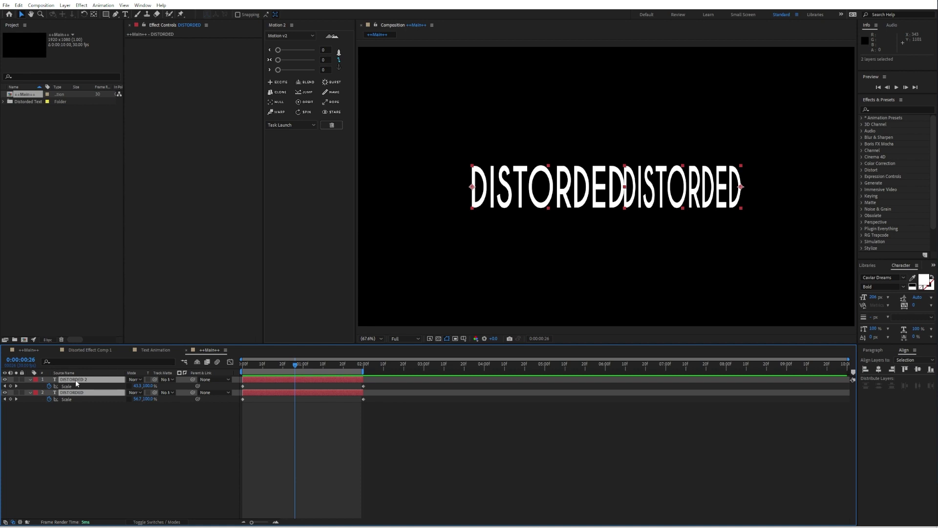
pyautogui.rightClick(75, 379)
pyautogui.click(118, 330)
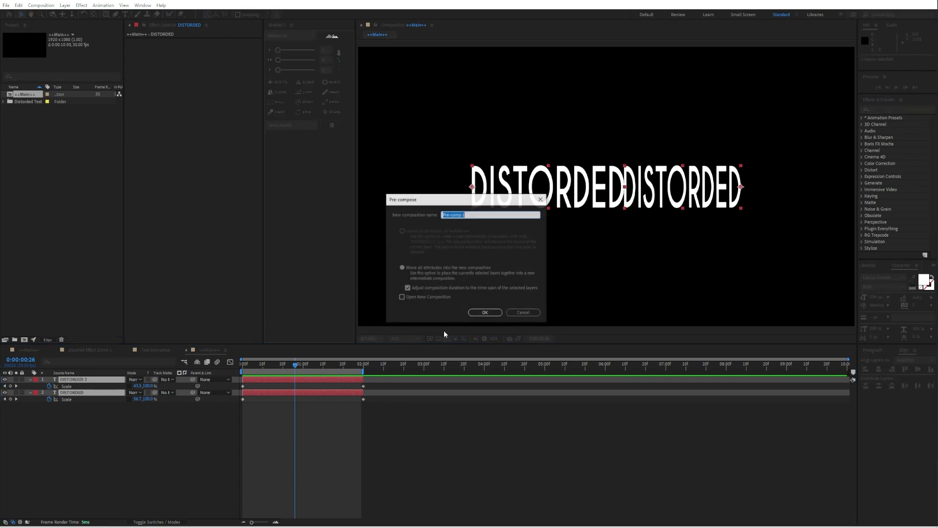
pyautogui.write('Text Animation')
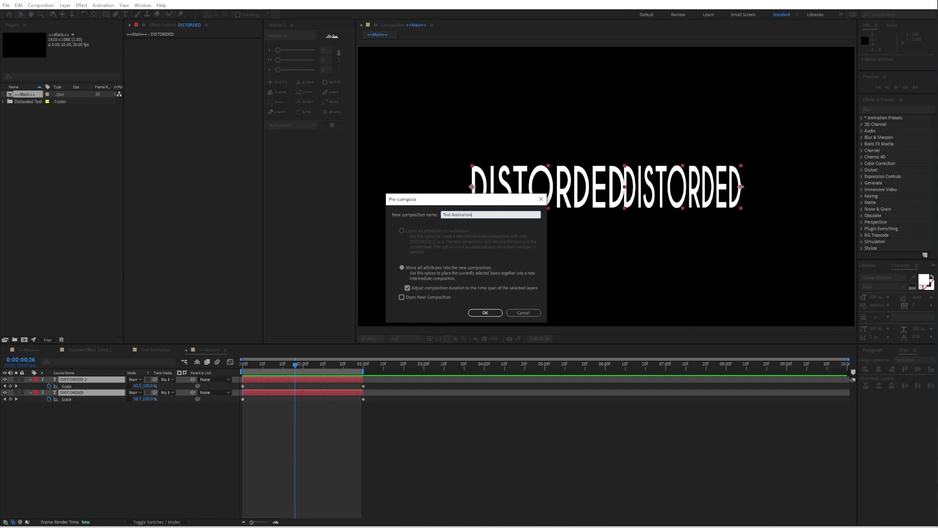
pyautogui.press('Return')
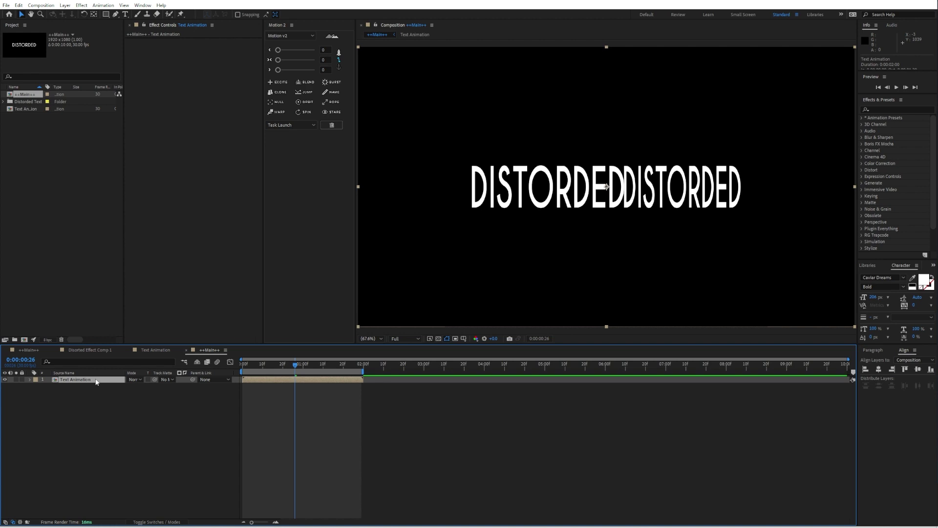
# Enable Time Remap on Text Animation and add a keyframe at 1:29
pyautogui.hotkey('ctrl', 'alt', 't')
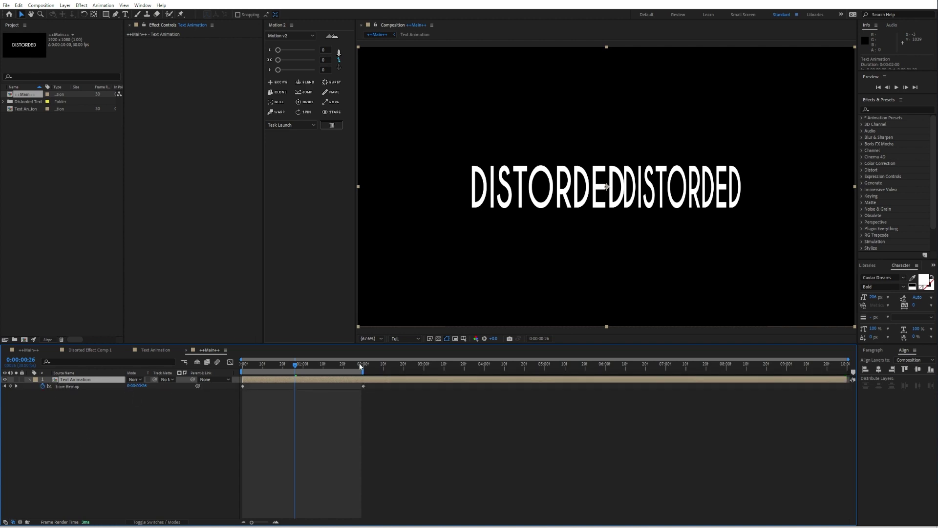
pyautogui.moveTo(360, 367); pyautogui.dragTo(360, 378)
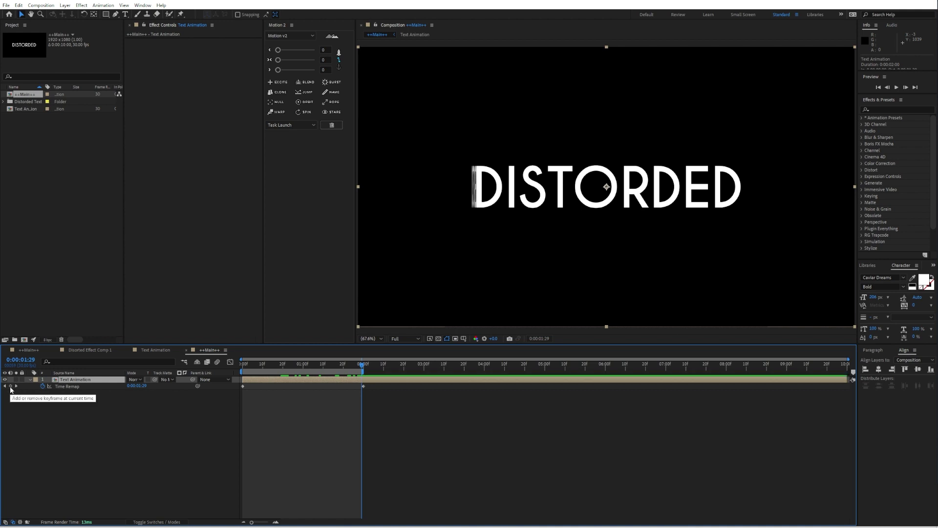
pyautogui.click(10, 386)
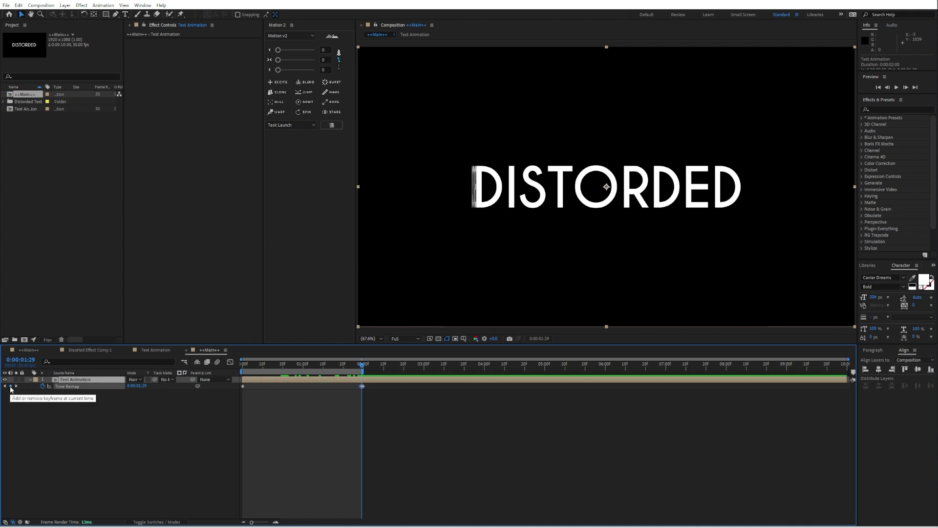
pyautogui.click(364, 386)
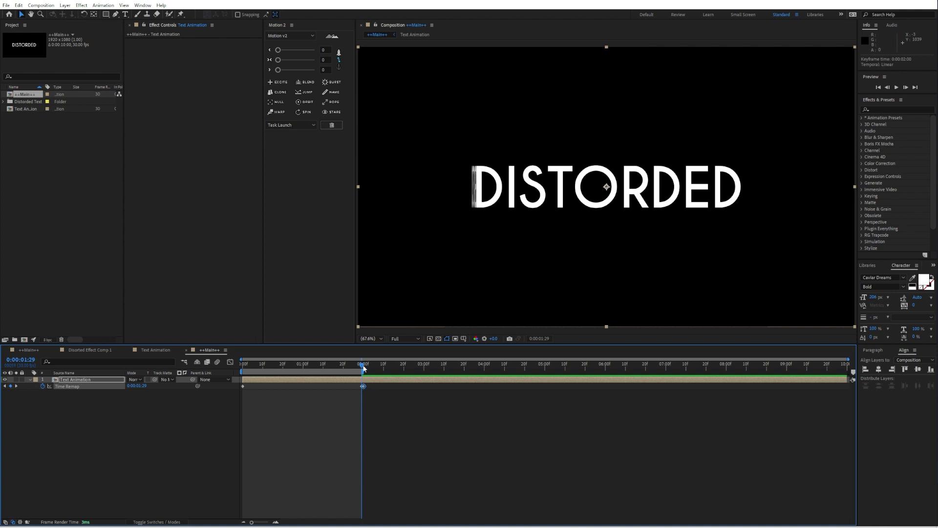
pyautogui.click(241, 395)
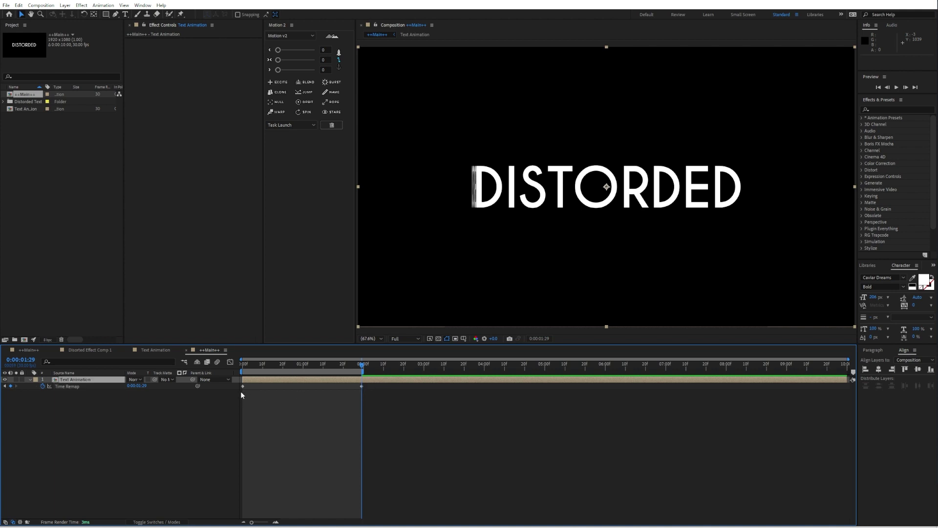
# Add a loopOut cycle expression to Time Remap, extend the work area, and preview
pyautogui.keyDown('alt'); pyautogui.click(43, 387); pyautogui.keyUp('alt')
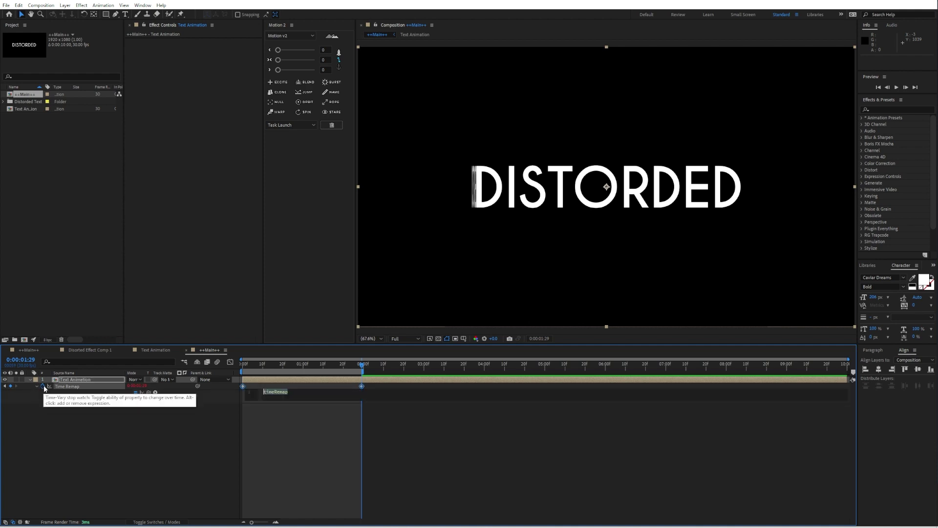
pyautogui.click(156, 392)
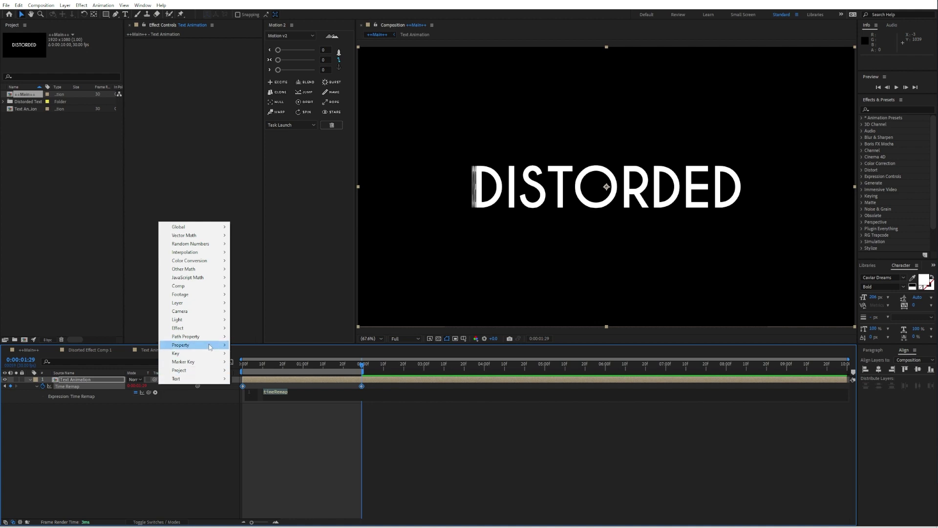
pyautogui.moveTo(210, 346)
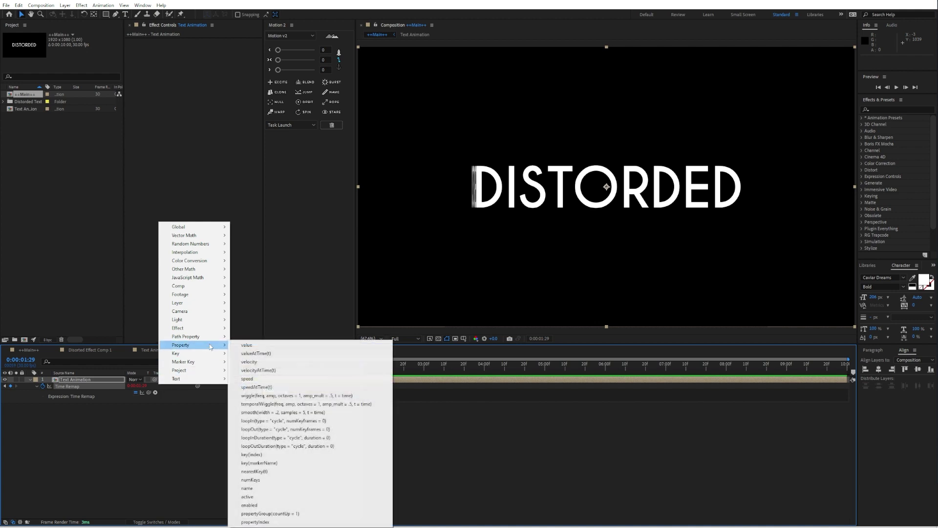
pyautogui.click(280, 430)
pyautogui.click(207, 444)
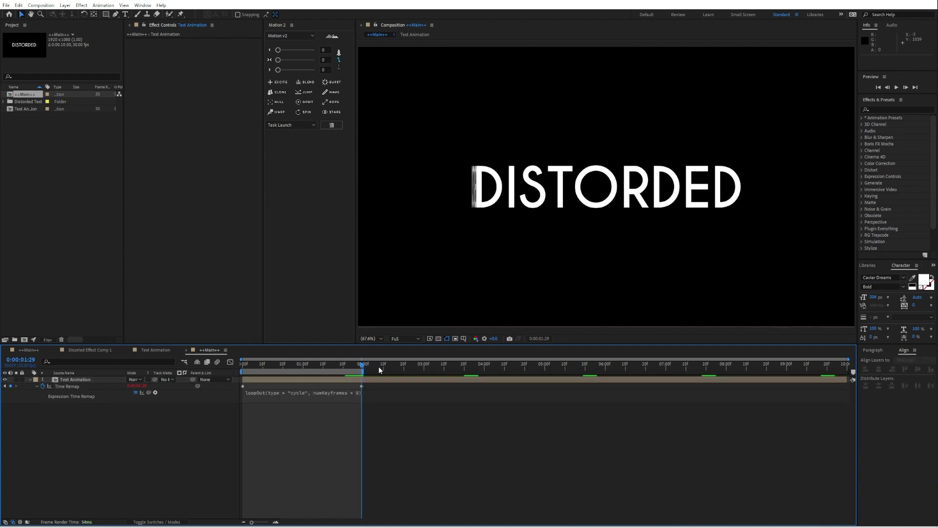
pyautogui.moveTo(364, 371); pyautogui.dragTo(853, 371)
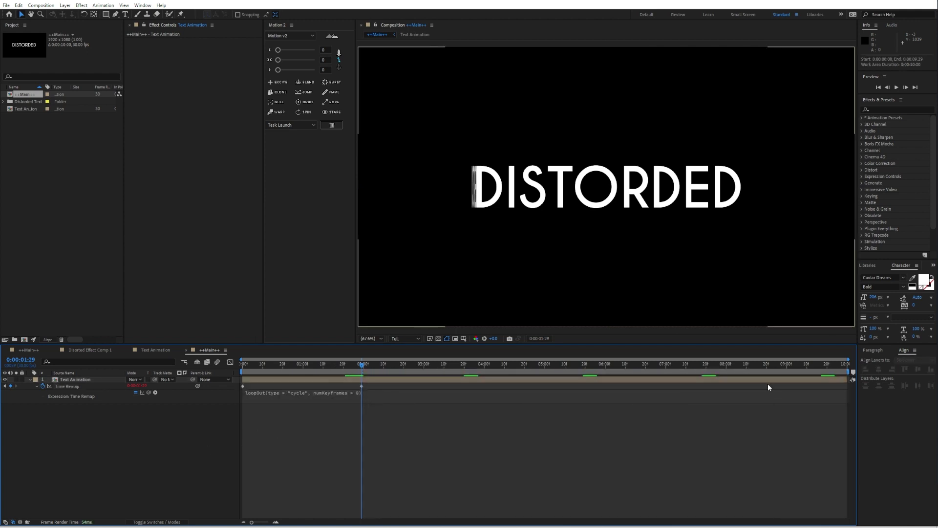
pyautogui.press('space')
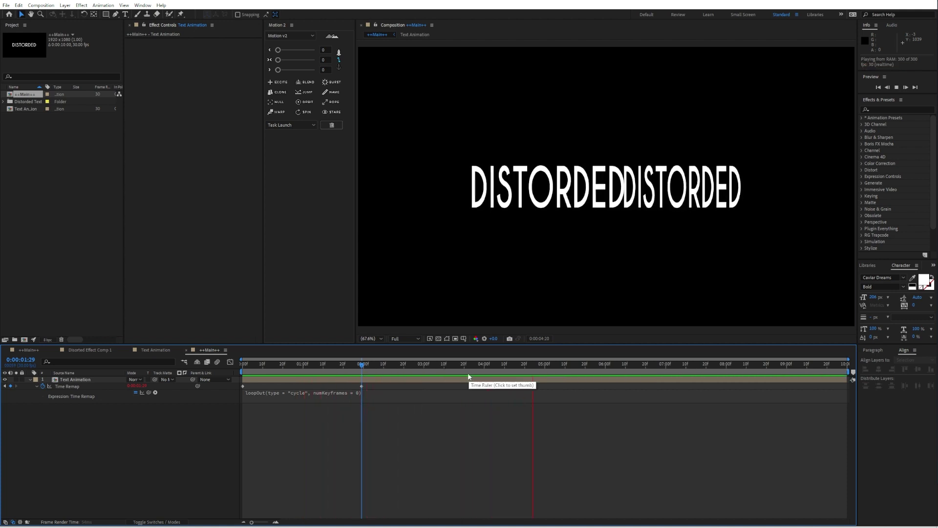
# Add a full-frame rectangle with a white fill and a 0 stroke width
pyautogui.press('space')
pyautogui.click(30, 379)
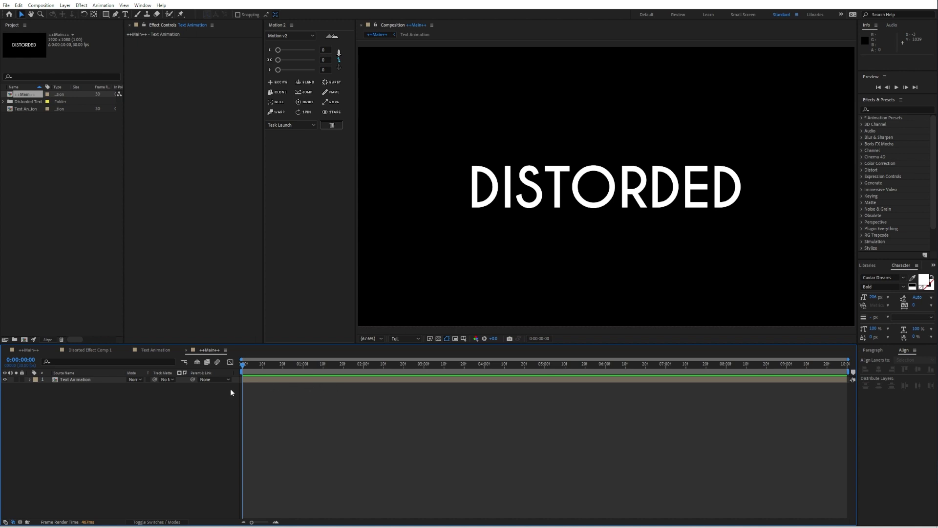
pyautogui.doubleClick(106, 14)
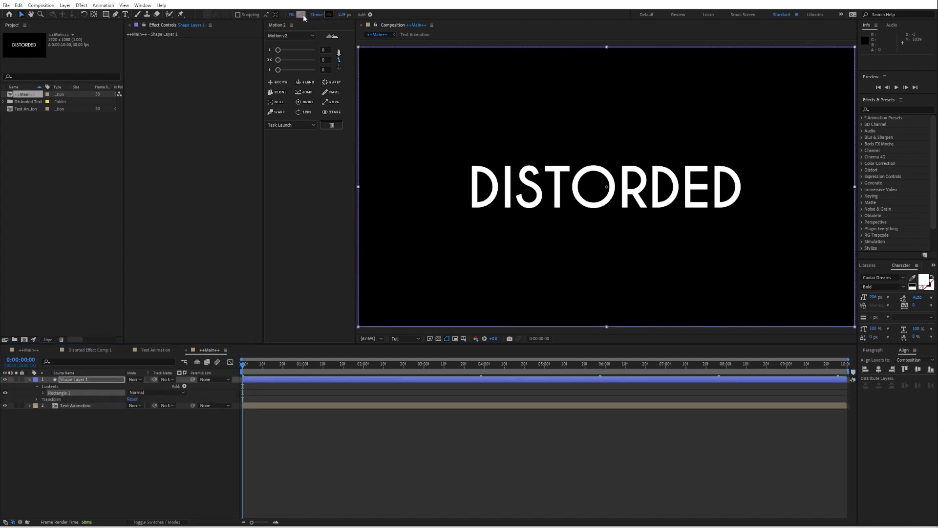
pyautogui.click(303, 14)
pyautogui.click(376, 216)
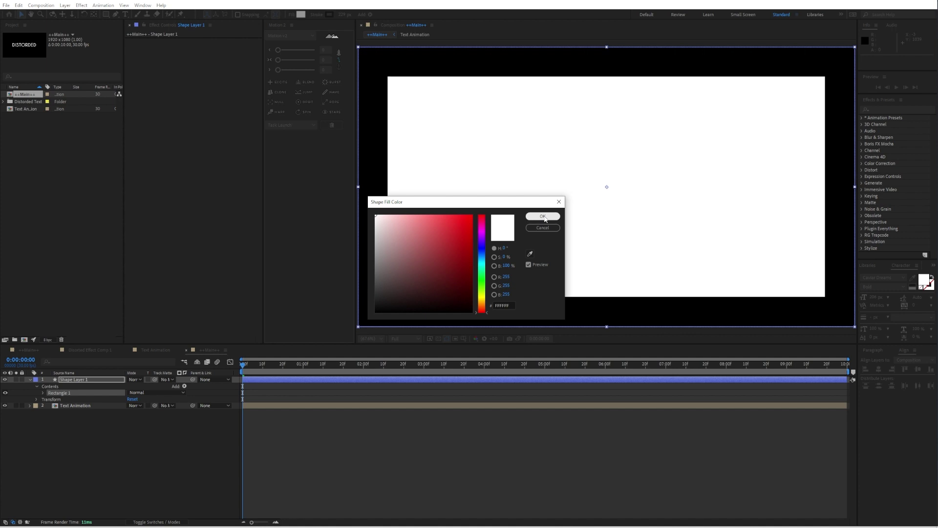
pyautogui.click(542, 216)
pyautogui.click(342, 15)
pyautogui.write('0')
pyautogui.press('Return')
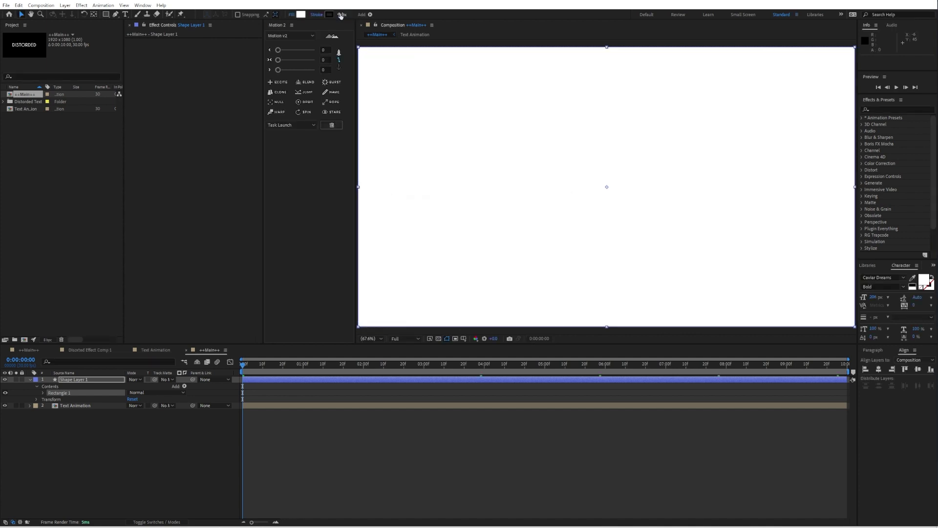
# Pre-compose Shape Layer 1, moving all attributes, into 'Distorded Effect'
pyautogui.click(76, 381)
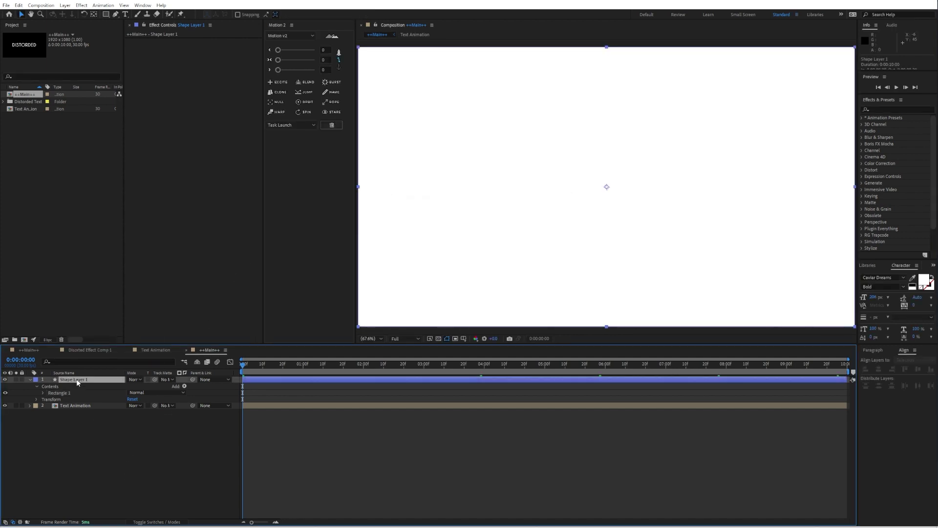
pyautogui.rightClick(76, 379)
pyautogui.click(105, 330)
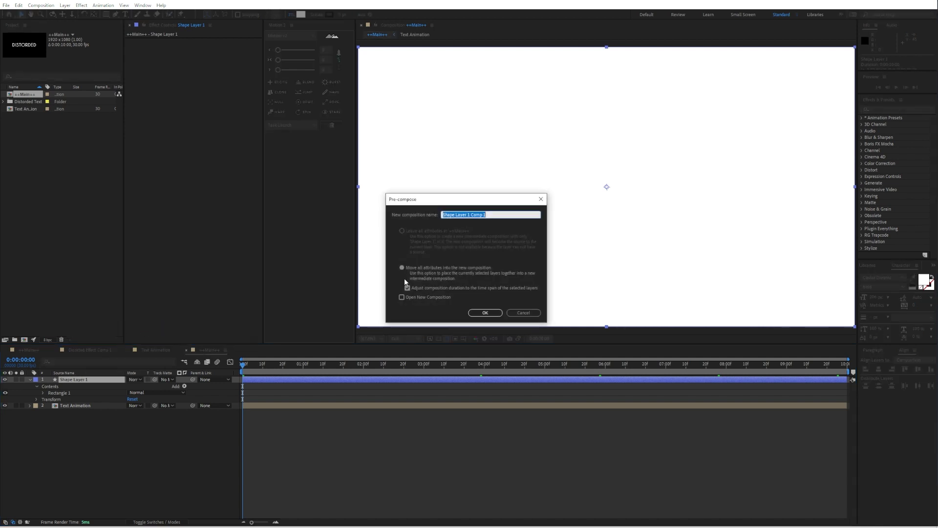
pyautogui.click(402, 269)
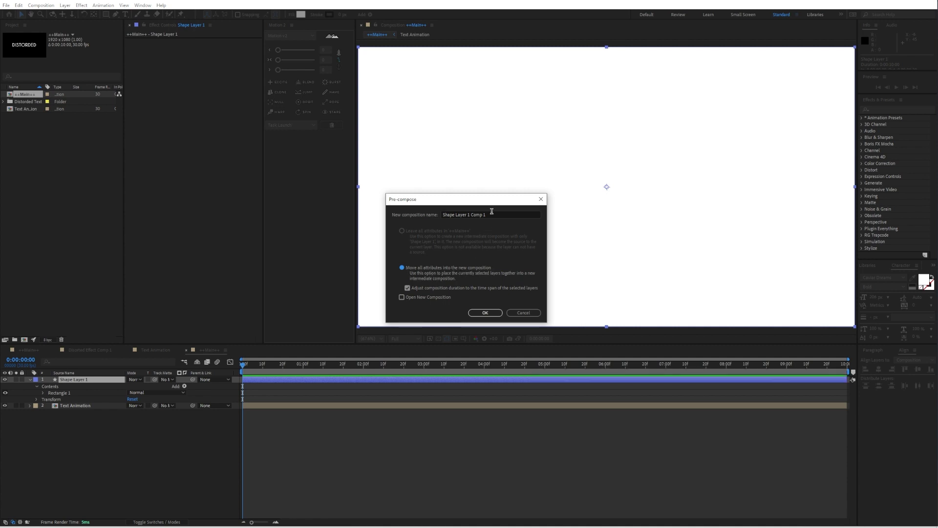
pyautogui.hotkey('shift', 'Tab')
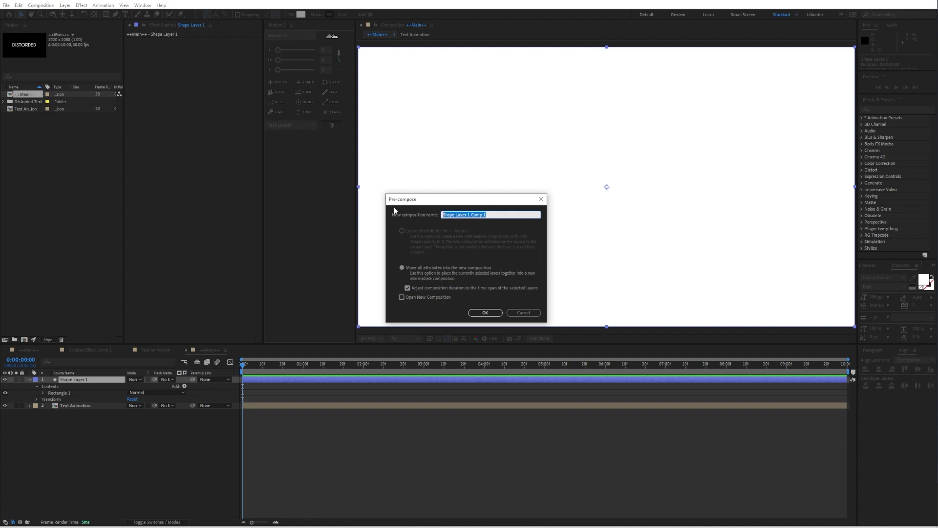
pyautogui.write('Distorded Effect')
pyautogui.press('Return')
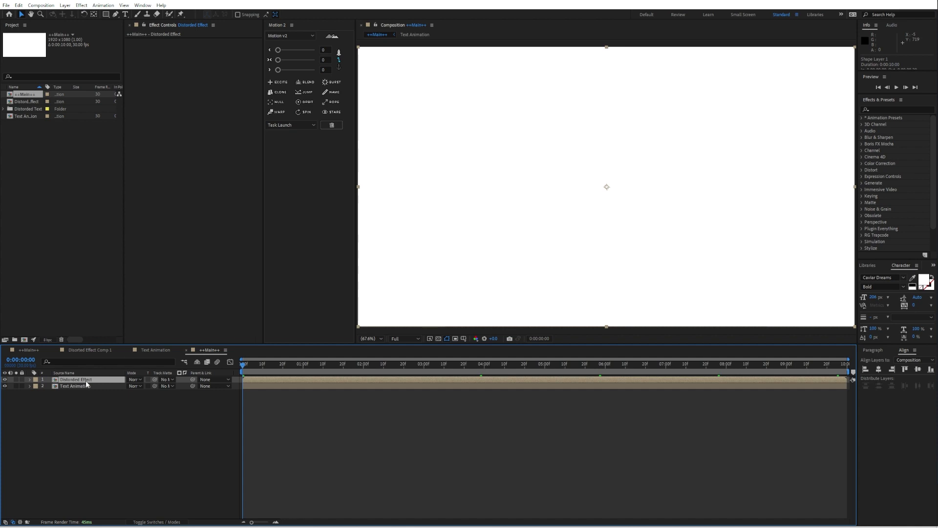
# Move Distorded Effect below Text Animation, hide it, and open the precomp
pyautogui.moveTo(86, 382); pyautogui.dragTo(82, 390)
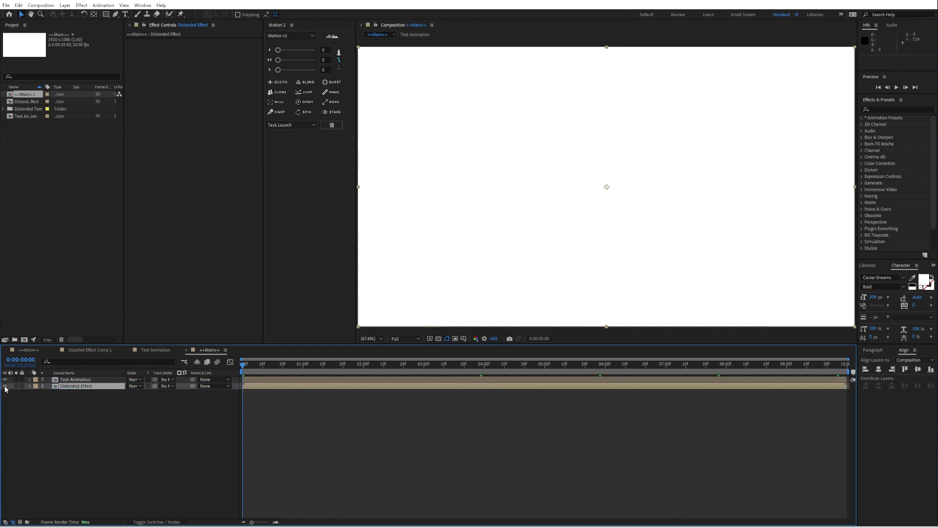
pyautogui.click(4, 386)
pyautogui.doubleClick(99, 386)
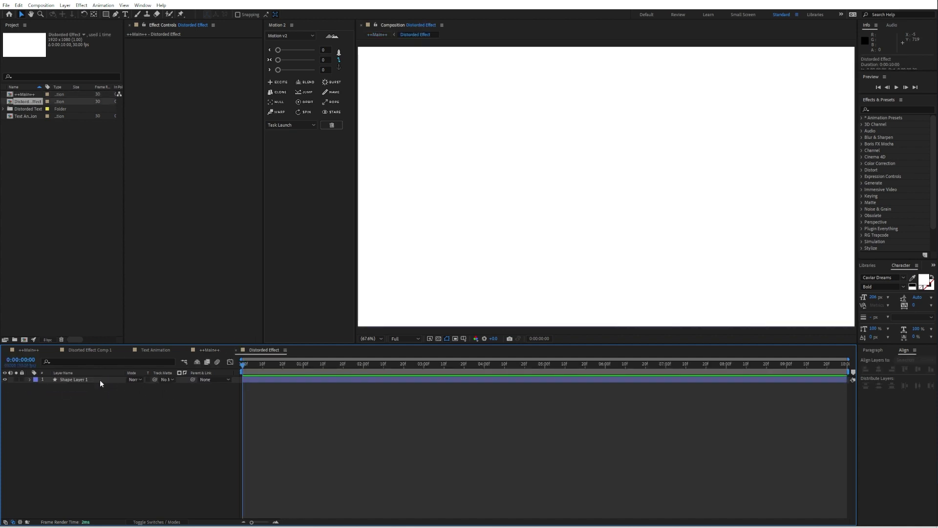
# Apply Gradient Ramp to Shape Layer 1, then go back to Main
pyautogui.click(99, 380)
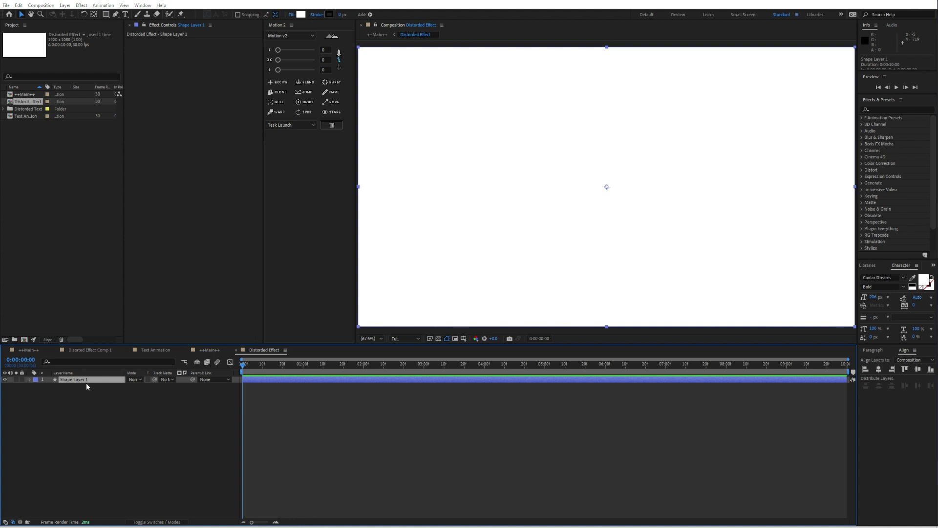
pyautogui.hotkey('ctrl', 'space')
pyautogui.write('f')
pyautogui.press('BackSpace')
pyautogui.write('gradie')
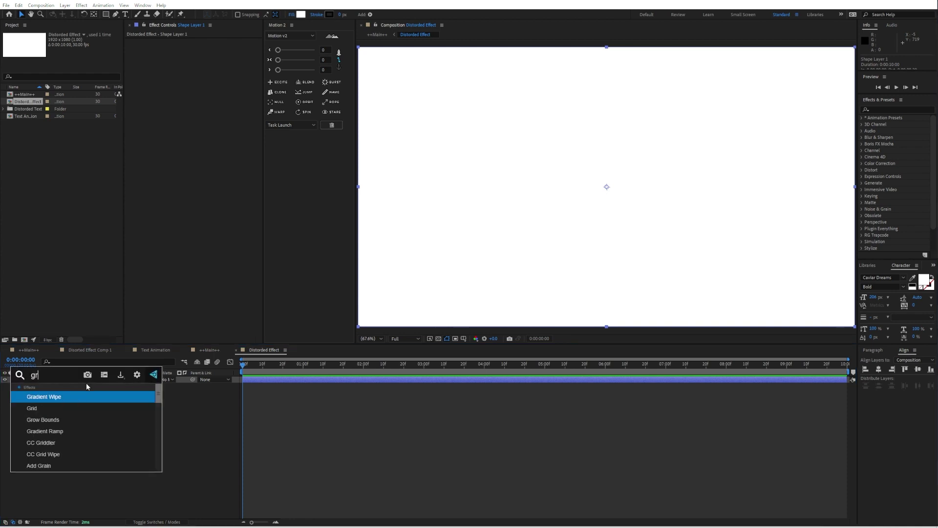
pyautogui.click(86, 409)
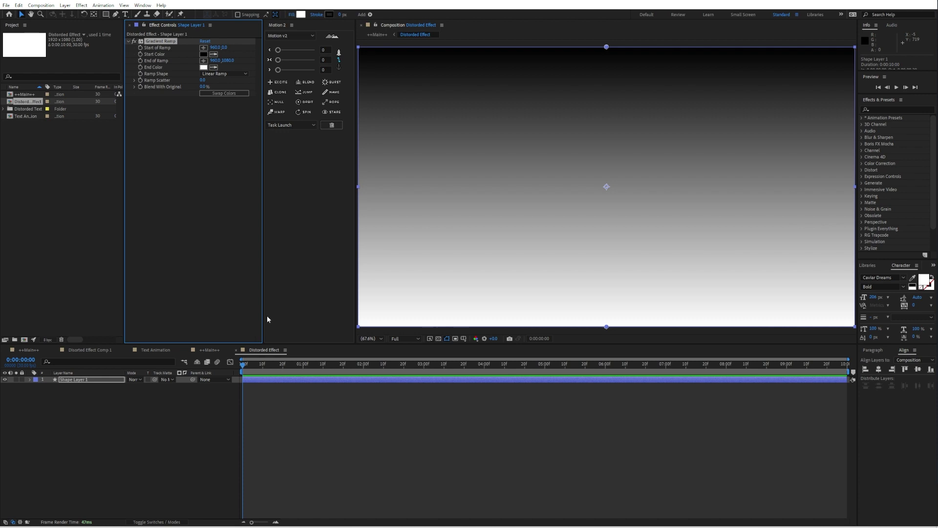
pyautogui.click(196, 416)
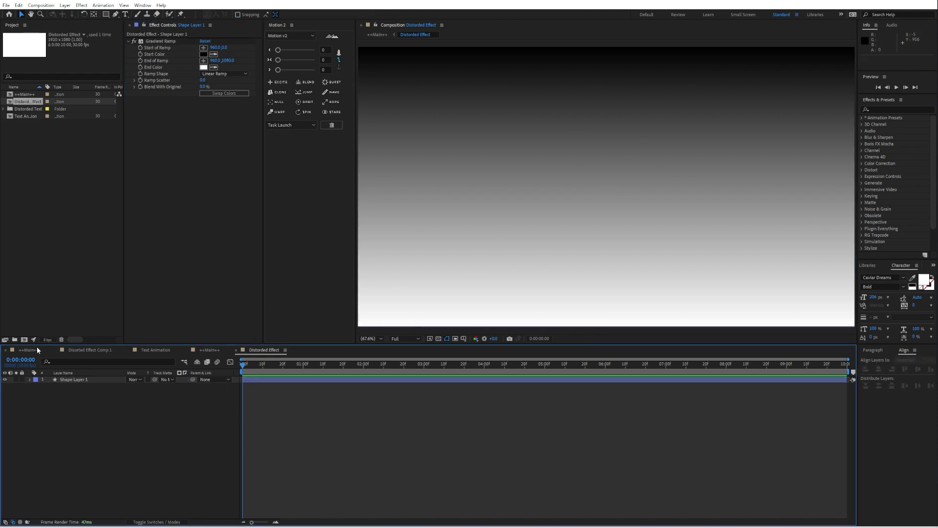
pyautogui.click(211, 350)
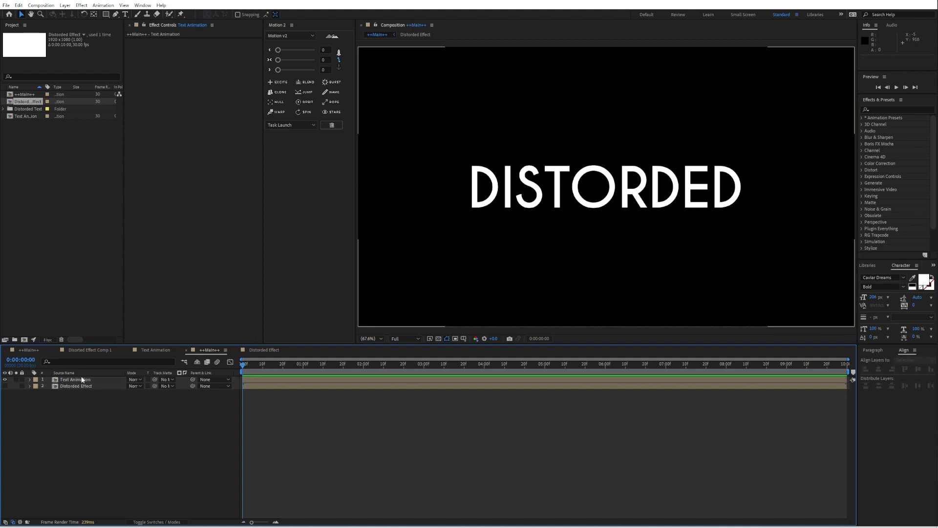
# Apply Time Displacement to Text Animation using Distorded Effect and adjust Max Displacement Time
pyautogui.hotkey('ctrl', 'space')
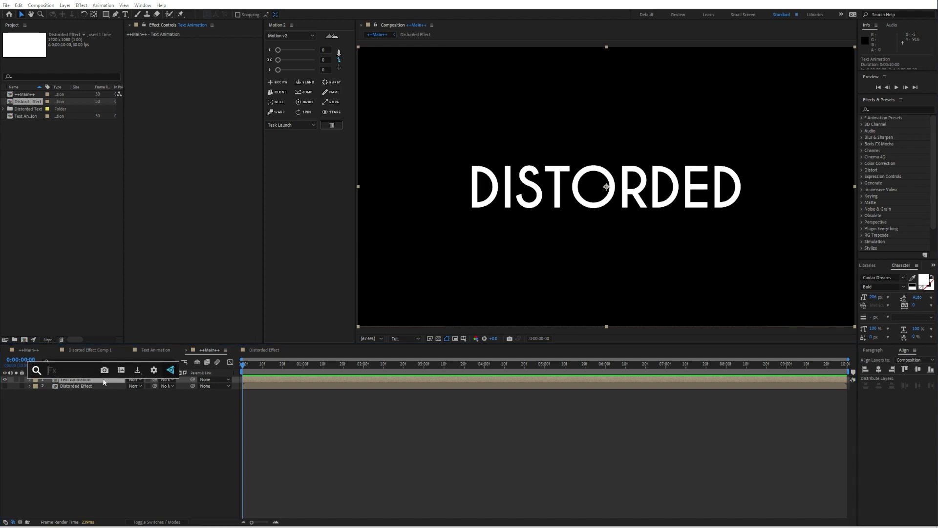
pyautogui.write('time')
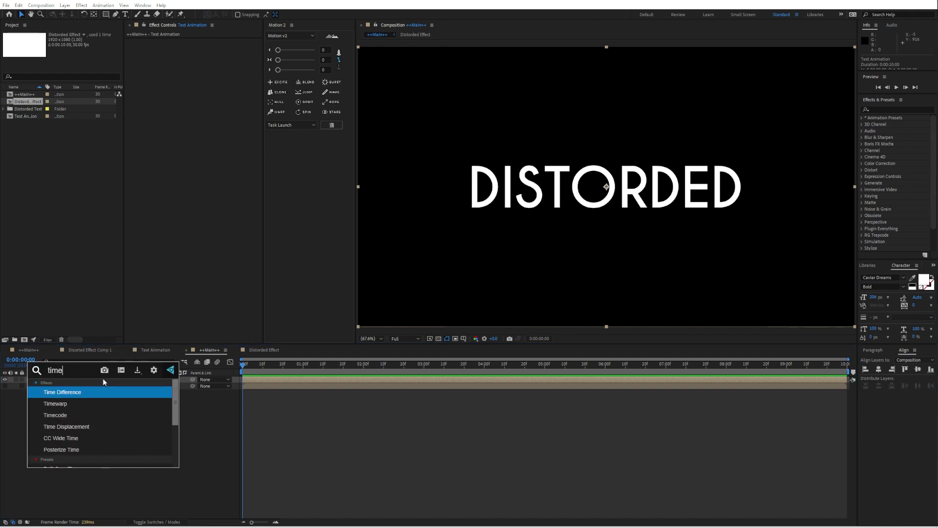
pyautogui.click(84, 425)
pyautogui.click(214, 47)
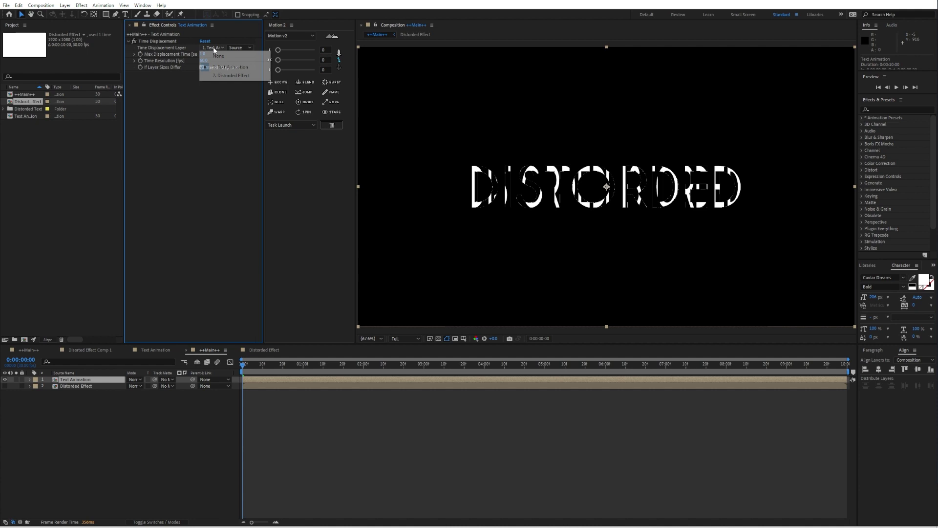
pyautogui.click(232, 76)
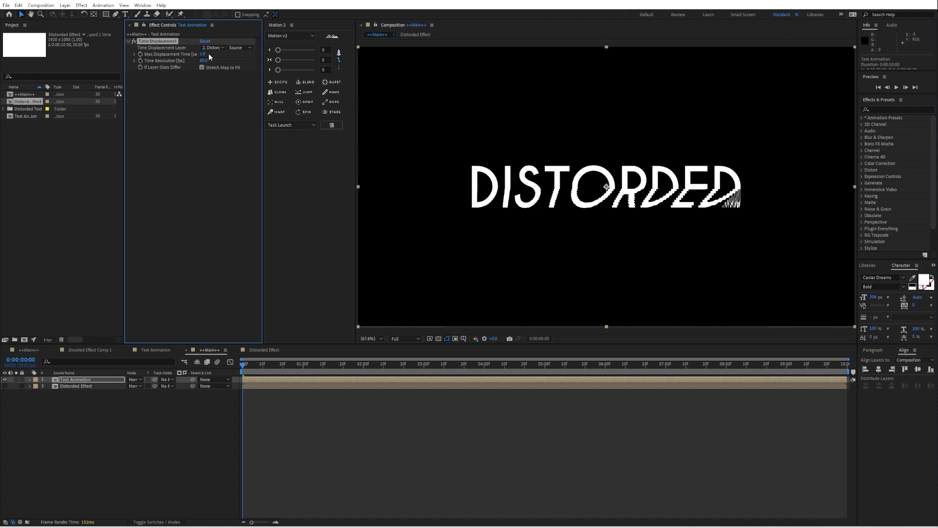
pyautogui.moveTo(206, 52)
pyautogui.mouseDown()
pyautogui.moveTo(194, 62)
pyautogui.moveTo(203, 64)
pyautogui.mouseUp()
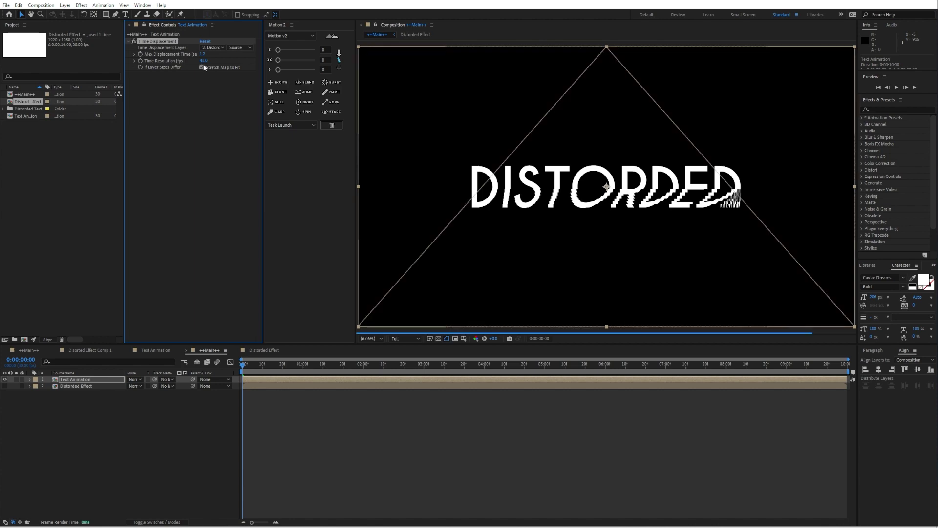
# Preview the distorted text, stop at 1:02, and reopen the Distorded Effect precomp
pyautogui.click(146, 412)
pyautogui.press('space')
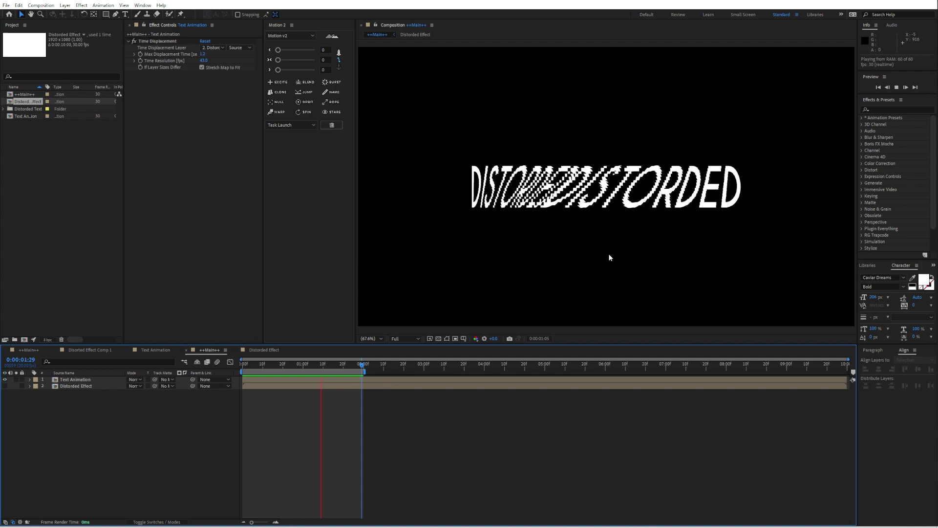
pyautogui.click(306, 364)
pyautogui.doubleClick(266, 385)
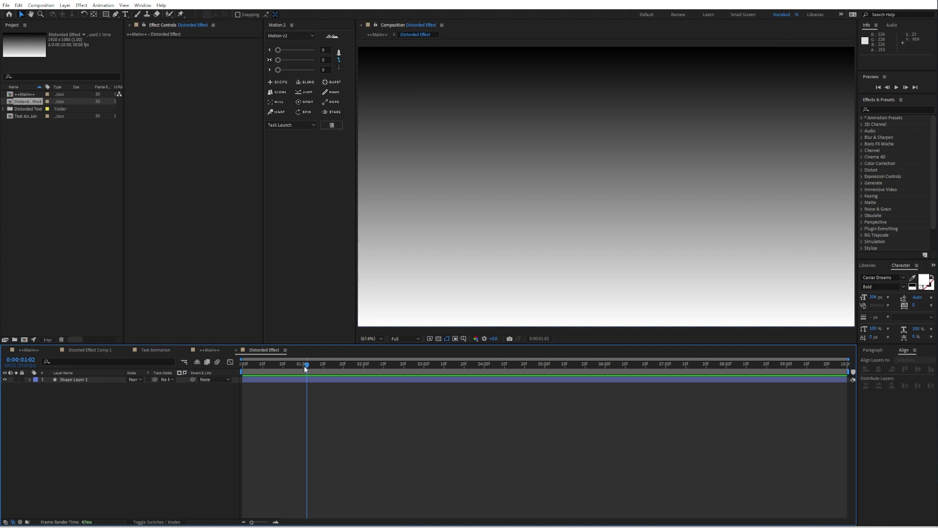
# Draw a wavy Pen path across the frame from bottom-left to past the right edge
pyautogui.click(115, 14)
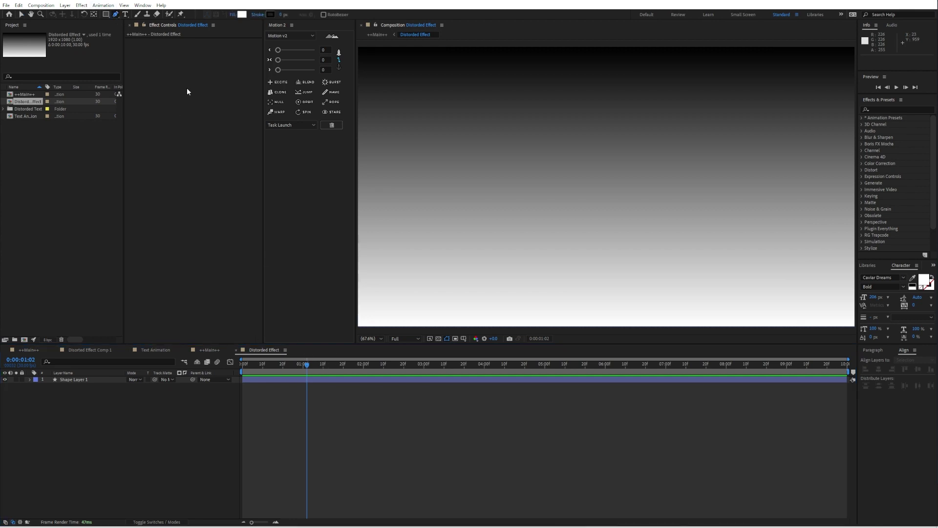
pyautogui.click(358, 326)
pyautogui.moveTo(414, 230); pyautogui.dragTo(477, 216)
pyautogui.moveTo(507, 166); pyautogui.dragTo(606, 183)
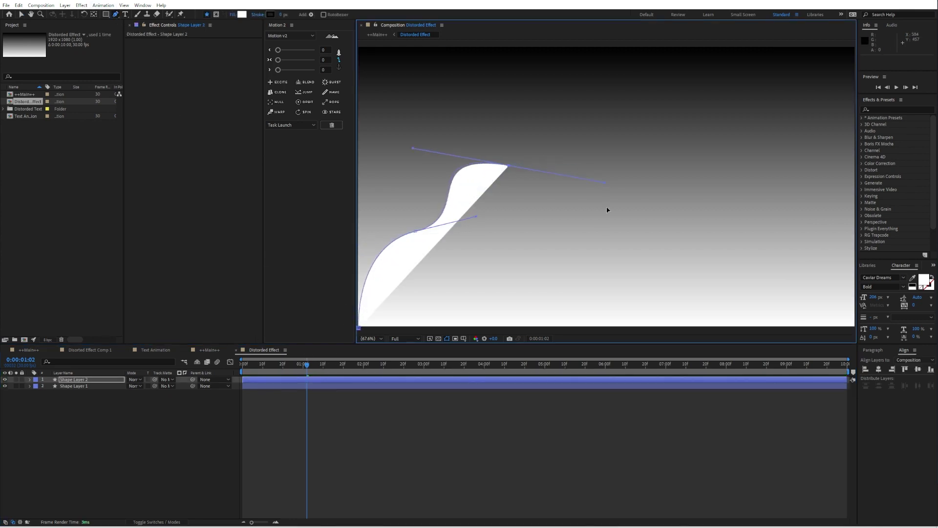
pyautogui.moveTo(604, 262); pyautogui.dragTo(662, 224)
pyautogui.moveTo(666, 180); pyautogui.dragTo(736, 98)
pyautogui.moveTo(763, 142); pyautogui.dragTo(805, 255)
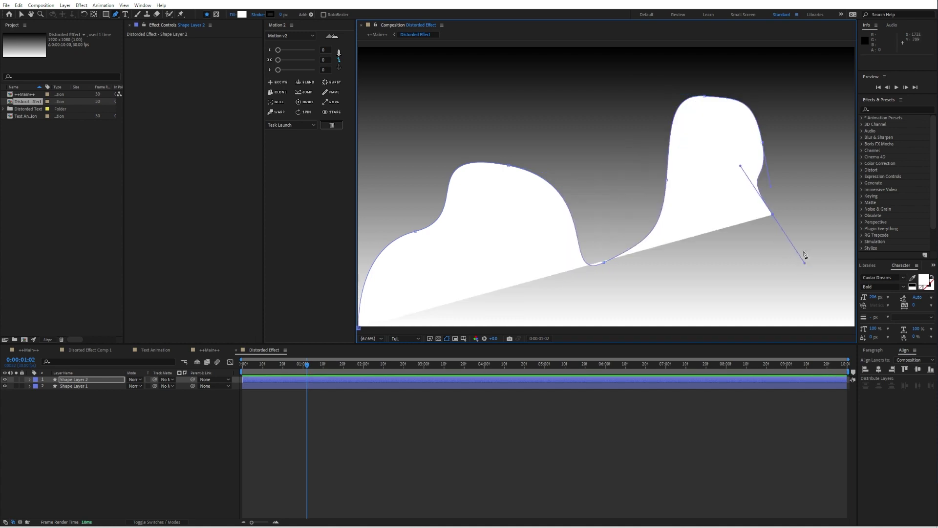
pyautogui.press(',')
pyautogui.moveTo(811, 182); pyautogui.dragTo(821, 169)
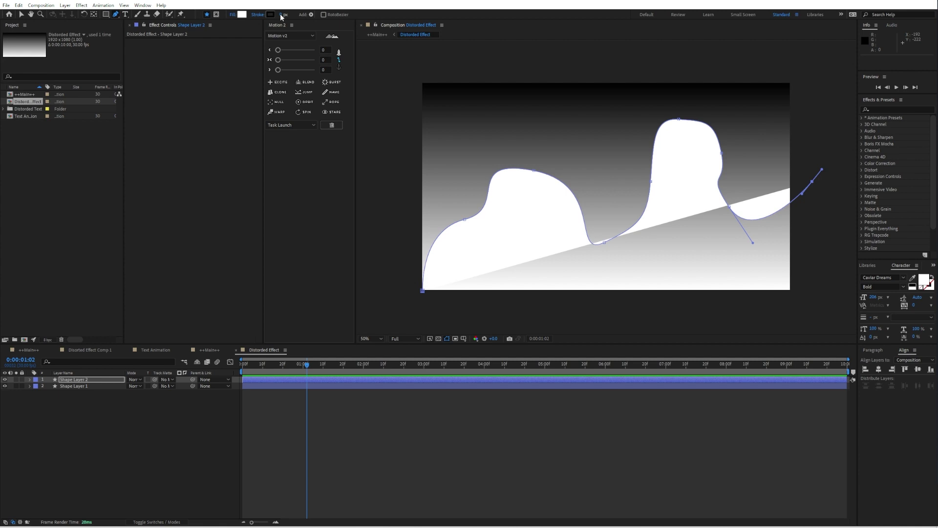
# Give the wavy path a thick black stroke and no fill
pyautogui.moveTo(283, 14)
pyautogui.mouseDown()
pyautogui.moveTo(343, 10)
pyautogui.moveTo(285, 14)
pyautogui.mouseUp()
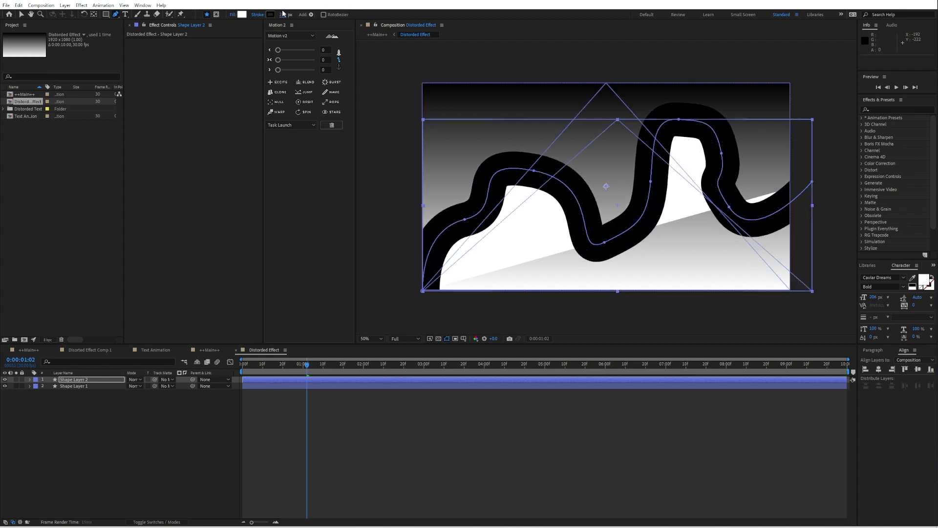
pyautogui.click(234, 15)
pyautogui.click(429, 241)
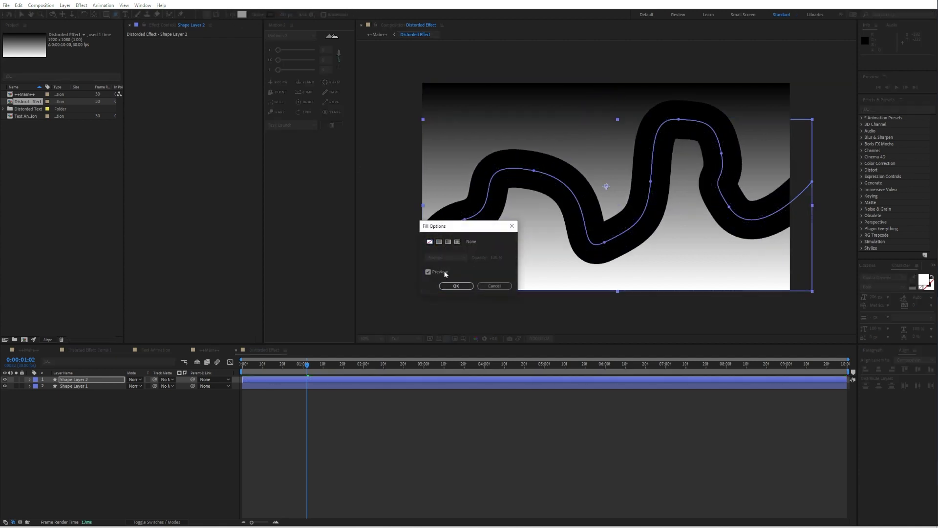
pyautogui.click(456, 286)
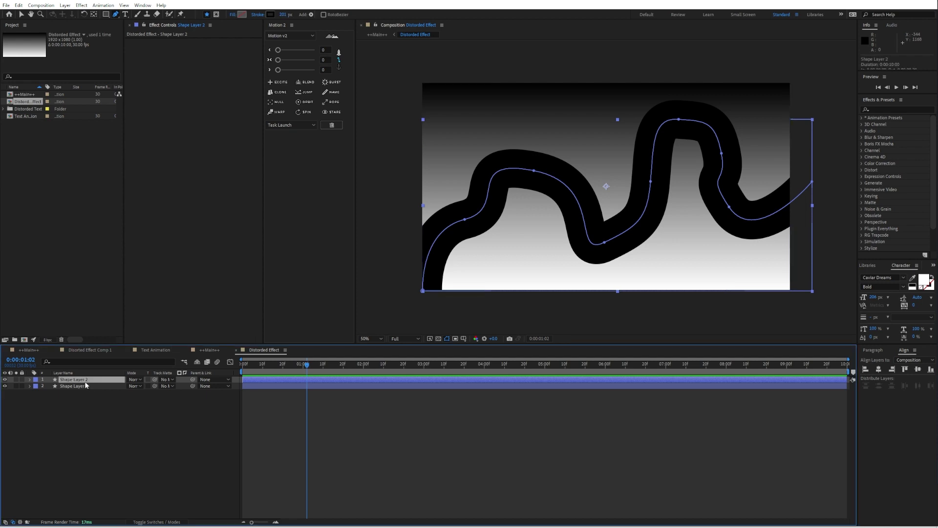
# Apply Directional Blur to the stroke and raise Blur Length very high
pyautogui.hotkey('ctrl', 'space')
pyautogui.write('dir')
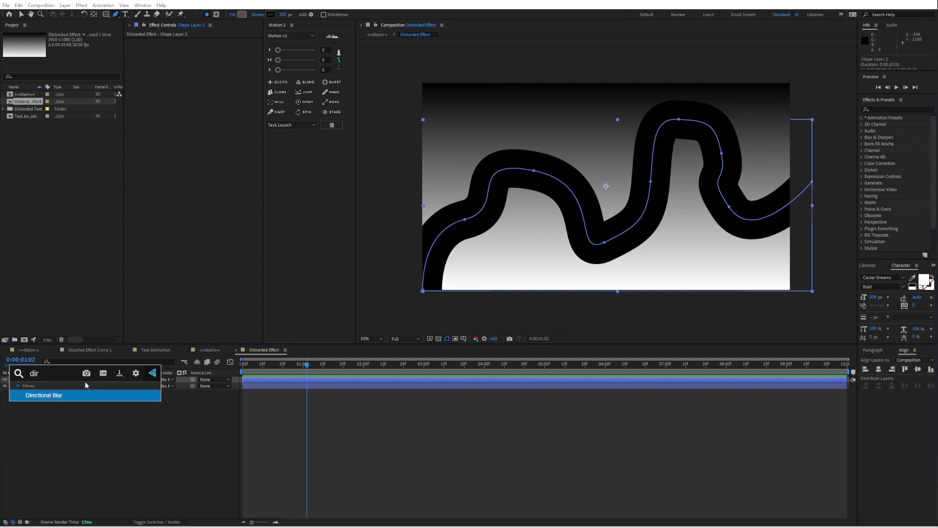
pyautogui.click(82, 393)
pyautogui.press('v')
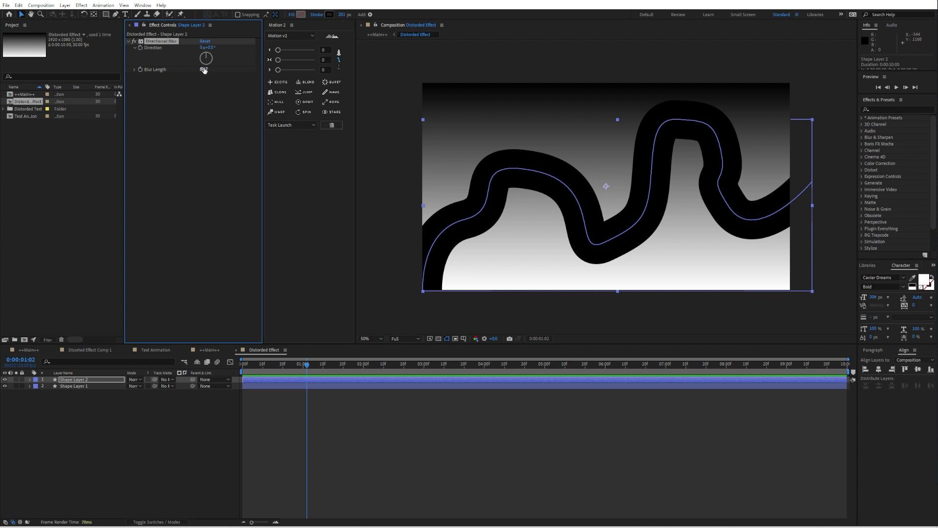
pyautogui.moveTo(215, 69); pyautogui.dragTo(267, 68)
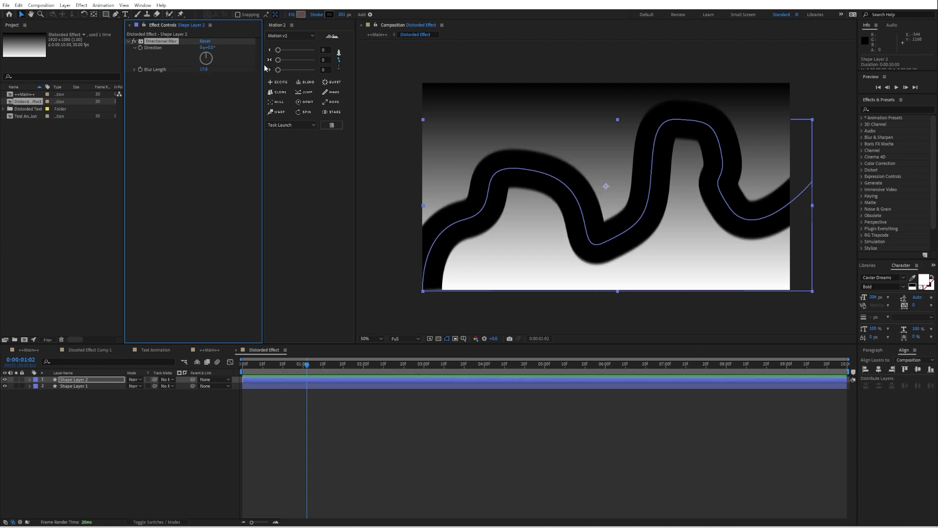
pyautogui.moveTo(200, 73); pyautogui.dragTo(268, 67)
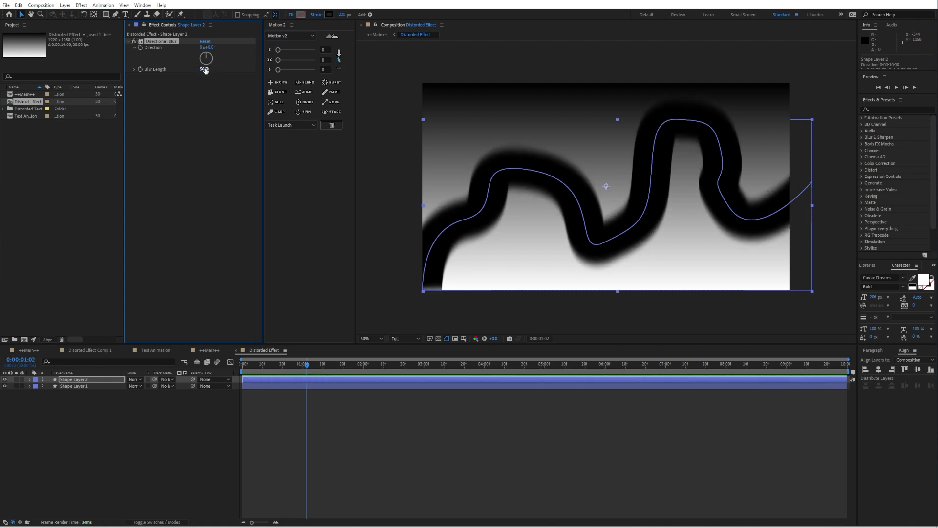
pyautogui.moveTo(205, 71)
pyautogui.mouseDown()
pyautogui.moveTo(340, 65)
pyautogui.moveTo(227, 190)
pyautogui.mouseUp()
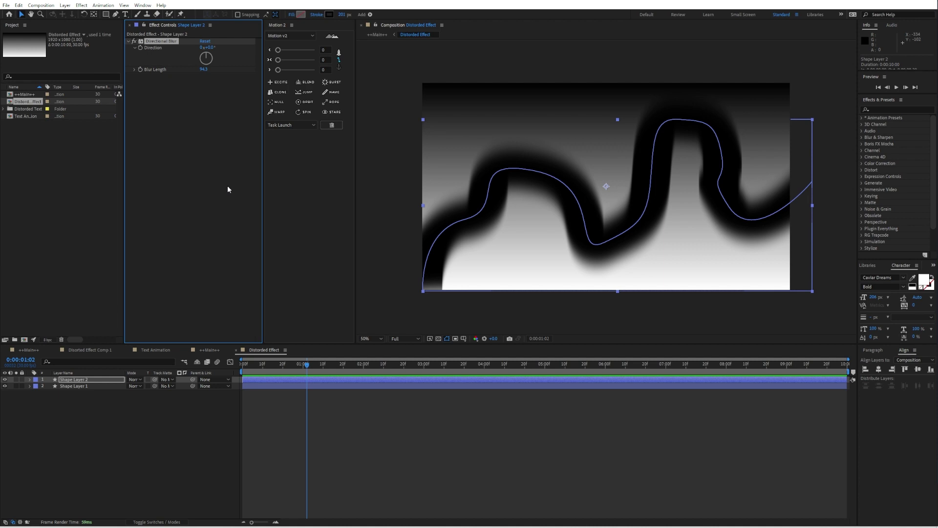
# Switch to Main, scrub and preview the warped text
pyautogui.click(28, 350)
pyautogui.moveTo(251, 362); pyautogui.dragTo(345, 360)
pyautogui.press('space')
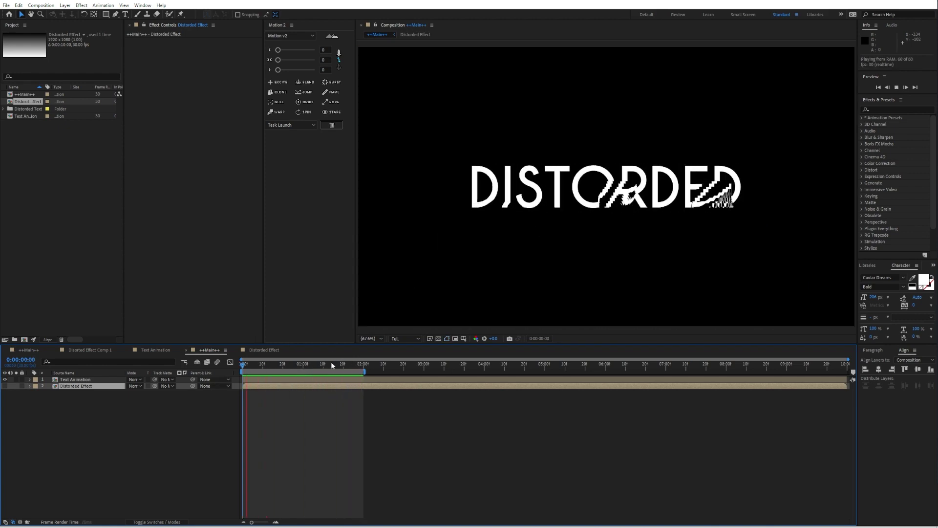
# In Distorded Effect, add a new full-frame rectangle with a solid fill
pyautogui.click(345, 364)
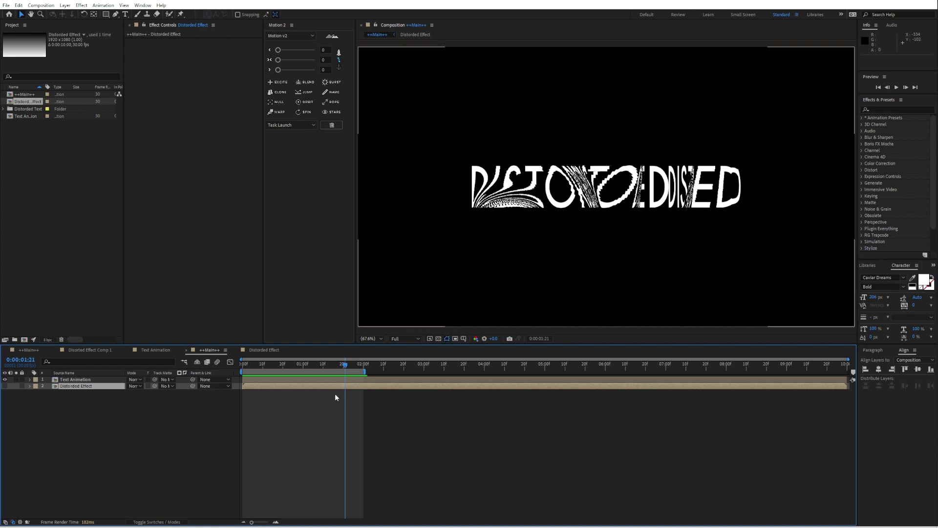
pyautogui.doubleClick(340, 385)
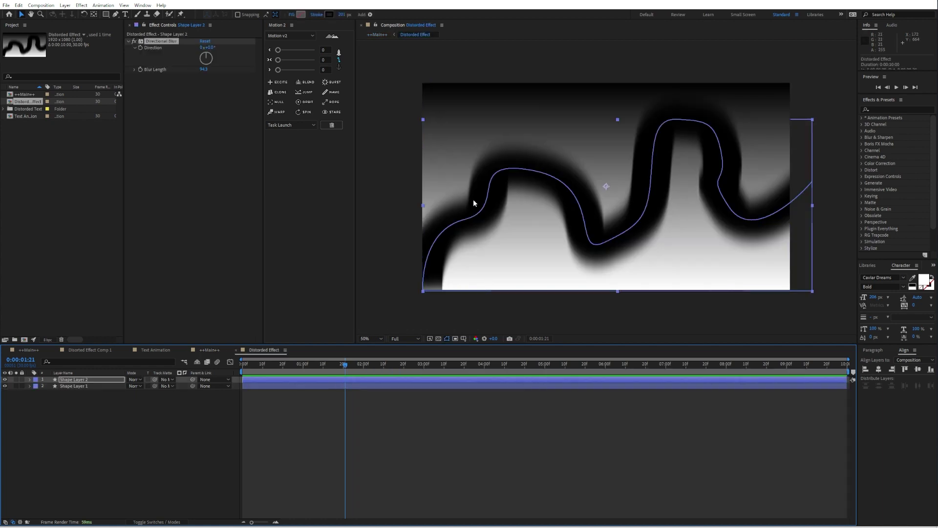
pyautogui.click(90, 403)
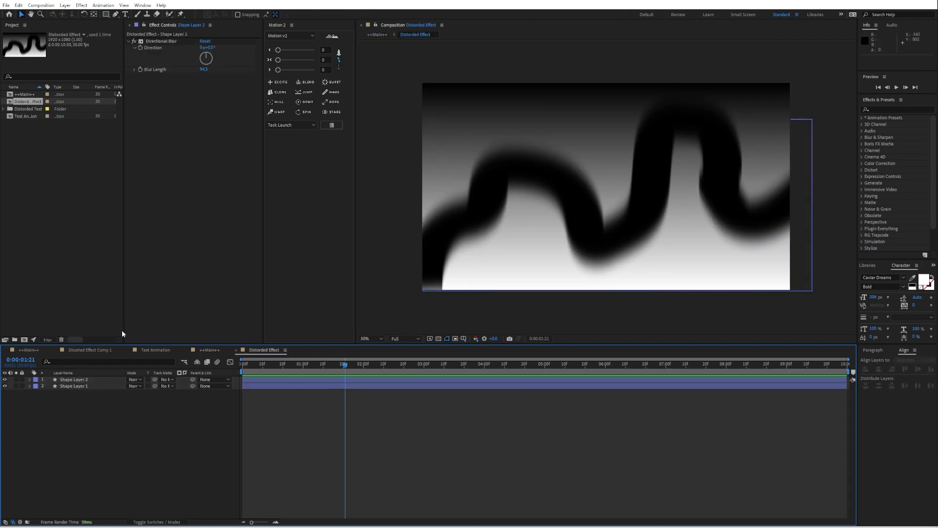
pyautogui.doubleClick(106, 14)
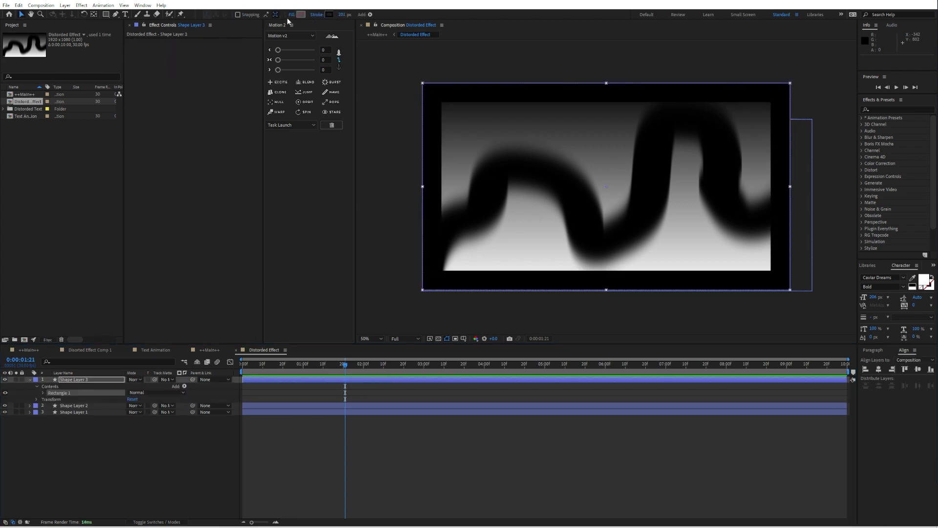
pyautogui.click(291, 15)
pyautogui.click(439, 241)
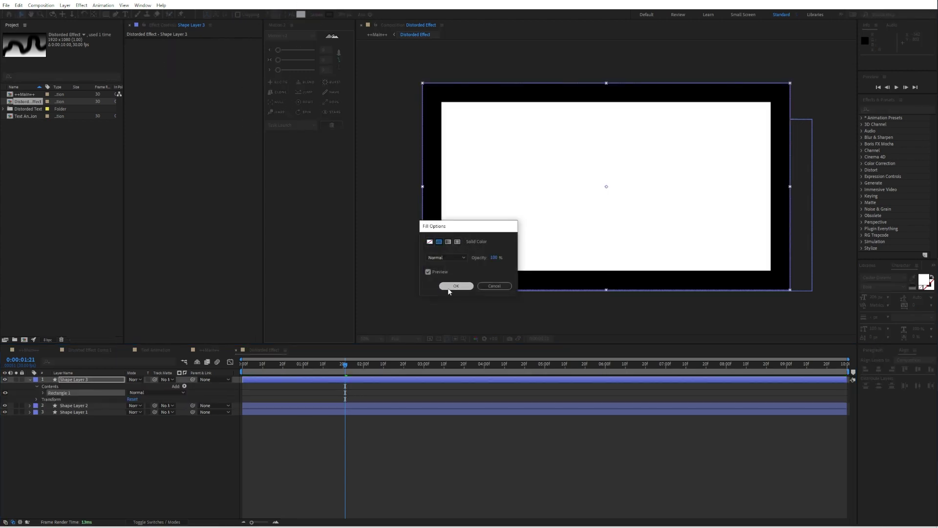
pyautogui.click(449, 287)
# Apply Turbulent Noise to the rectangle, raise contrast, and enlarge the scale to 671
pyautogui.hotkey('ctrl', 'space')
pyautogui.write('tur')
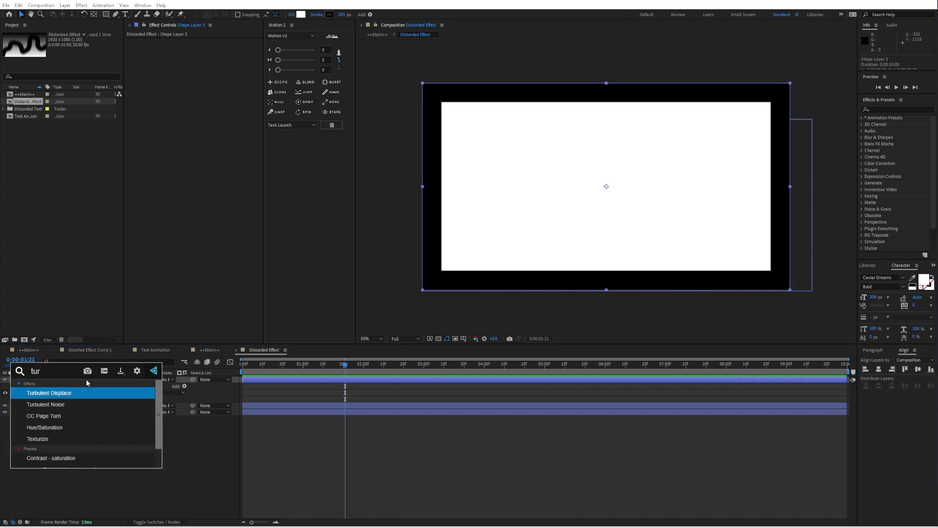
pyautogui.press('Down')
pyautogui.press('Return')
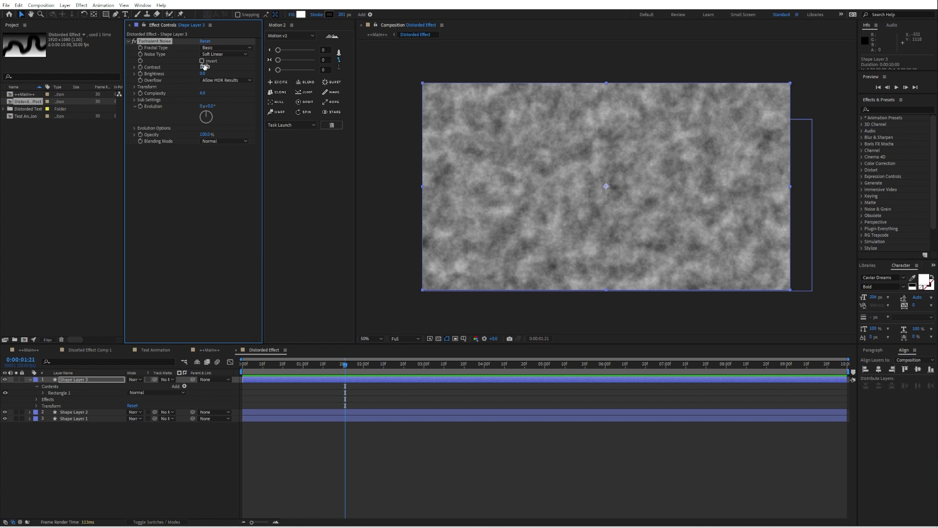
pyautogui.moveTo(204, 67); pyautogui.dragTo(211, 80)
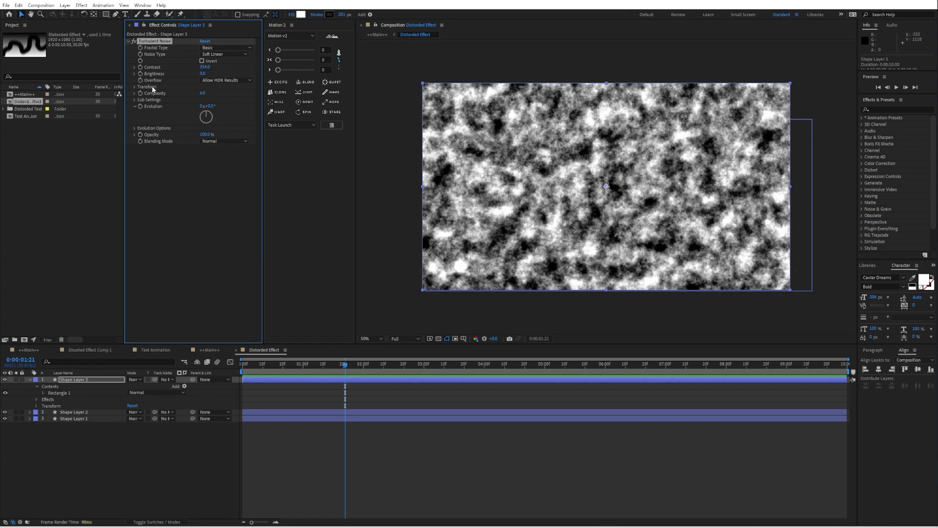
pyautogui.click(136, 88)
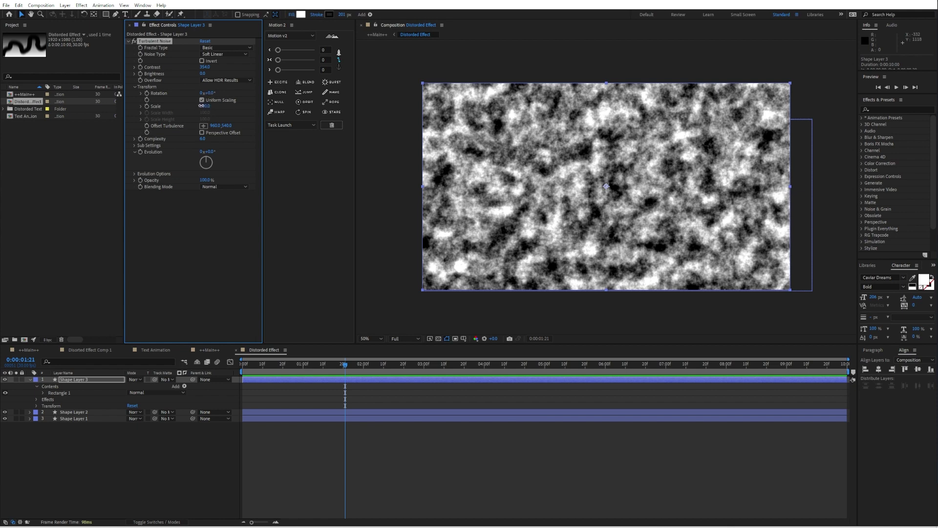
pyautogui.moveTo(201, 105); pyautogui.dragTo(378, 118)
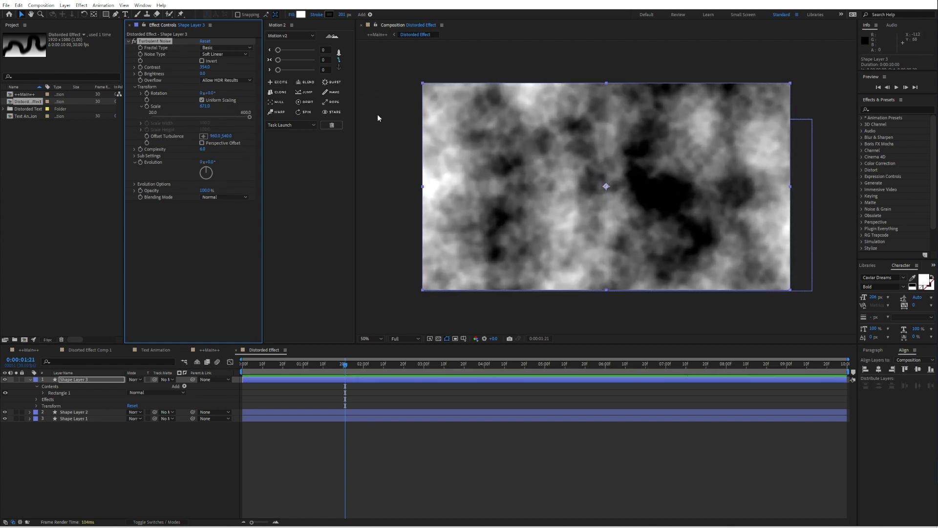
# Check the text in Main, then lower the noise contrast to 60
pyautogui.click(23, 349)
pyautogui.click(213, 348)
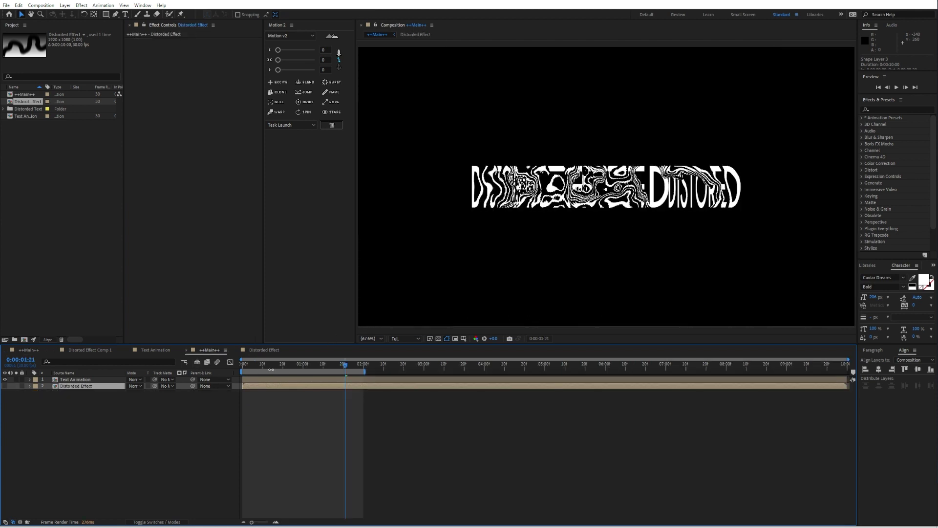
pyautogui.click(269, 350)
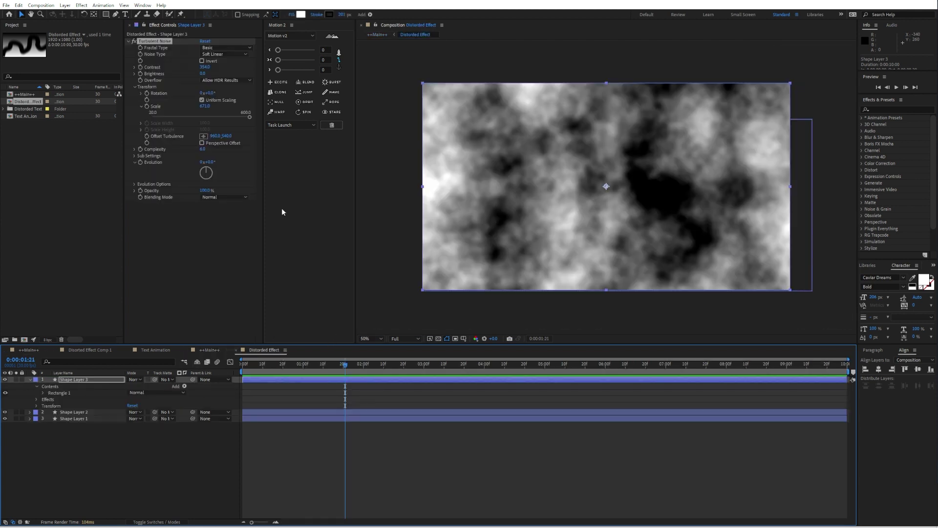
pyautogui.moveTo(205, 67); pyautogui.dragTo(100, 71)
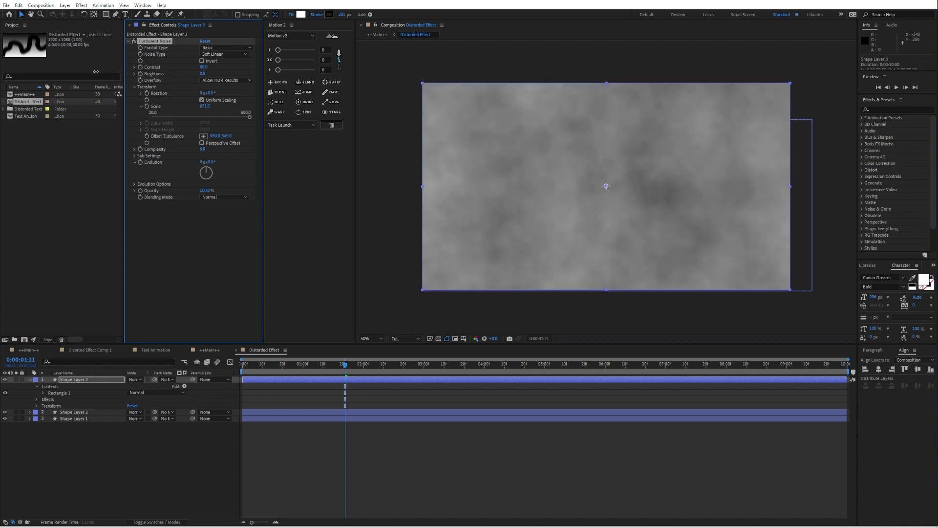
pyautogui.click(210, 349)
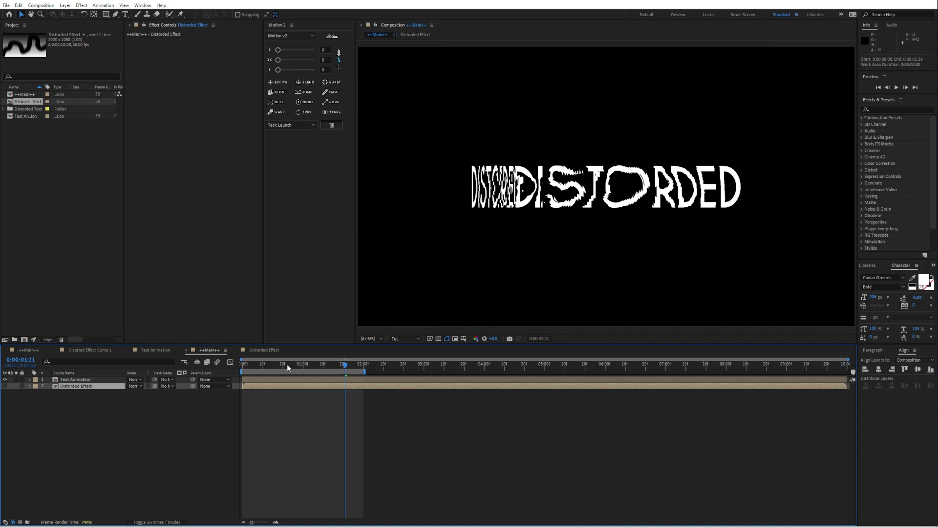
pyautogui.moveTo(287, 364); pyautogui.dragTo(306, 371)
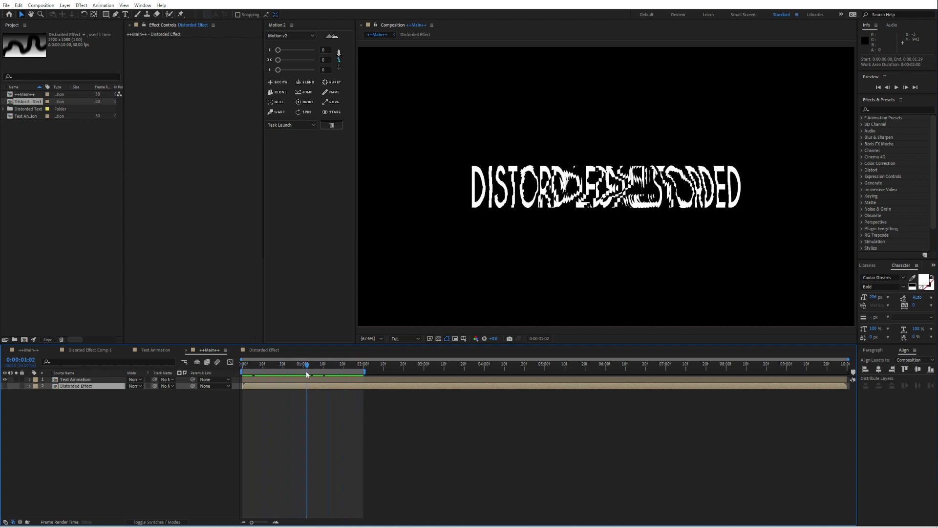
pyautogui.press('space')
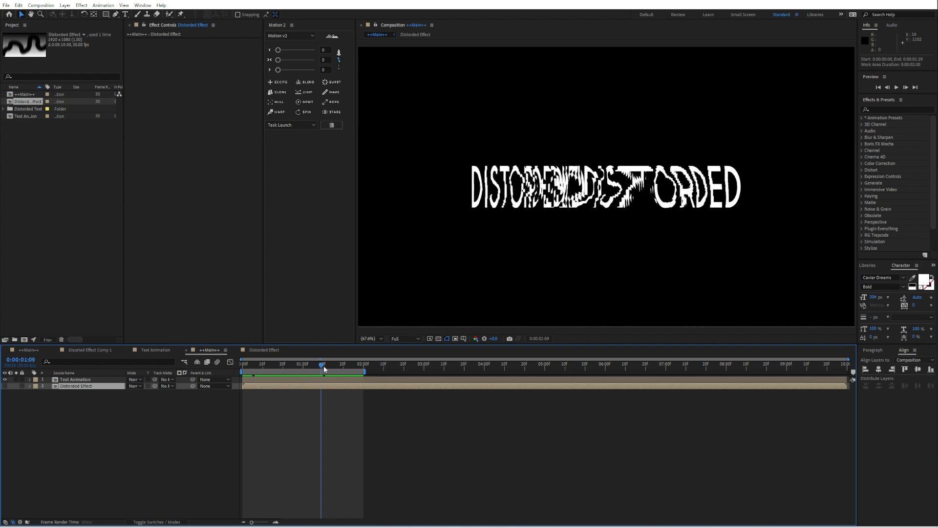
pyautogui.moveTo(328, 369); pyautogui.dragTo(227, 368)
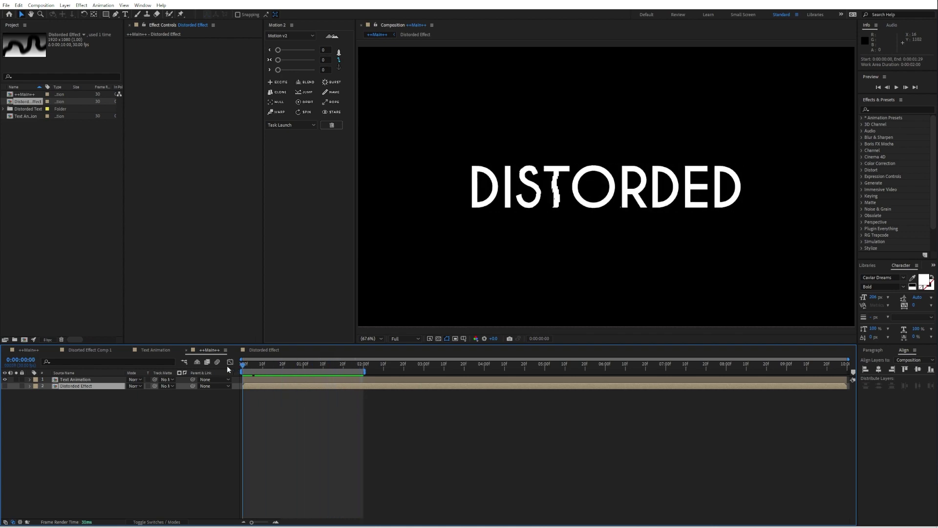